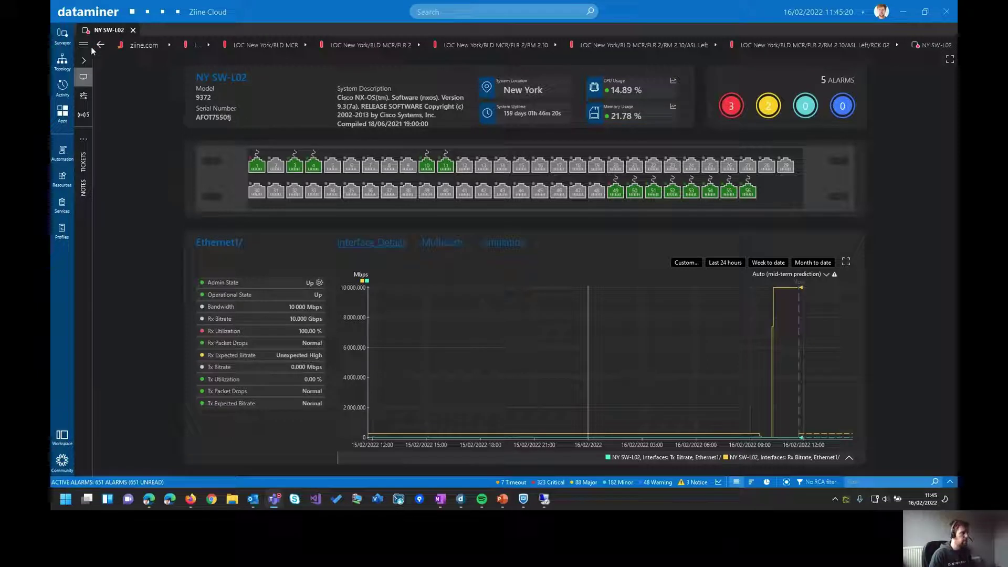
Open the switch's Simulation Config data page and examine its interface, maximum bitrate and interfaces configuration mode settings
click(85, 62)
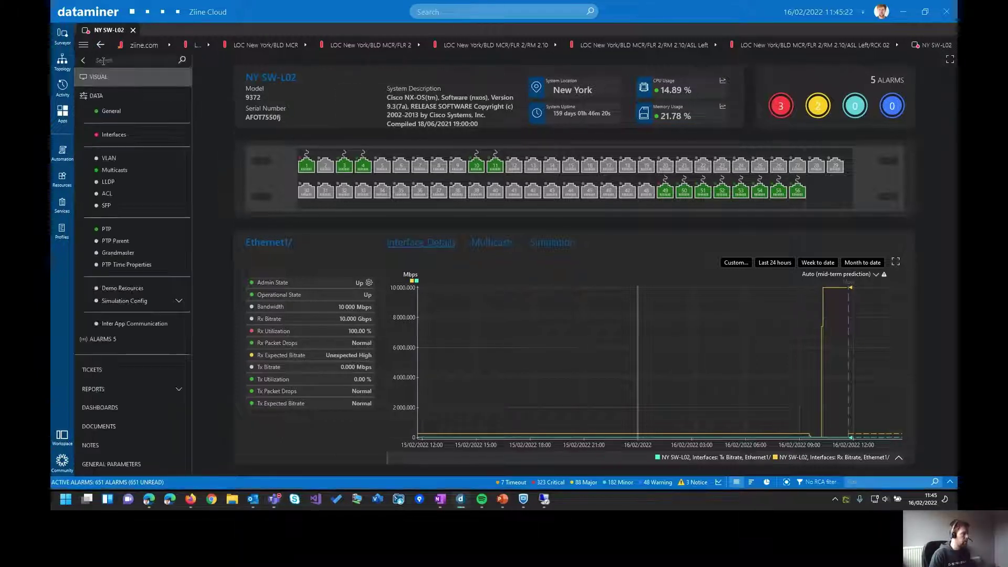
click(124, 304)
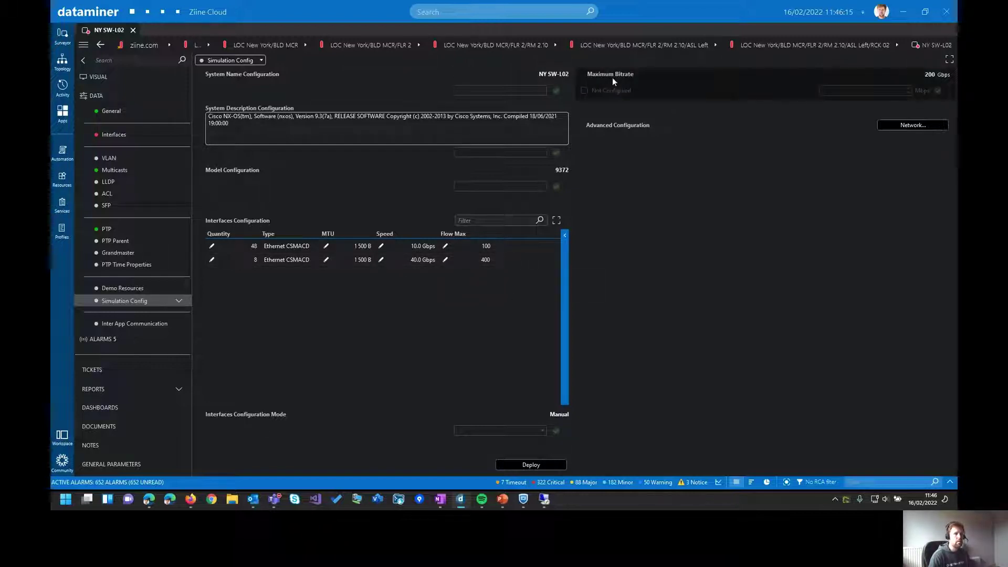
mouse_move(871, 83)
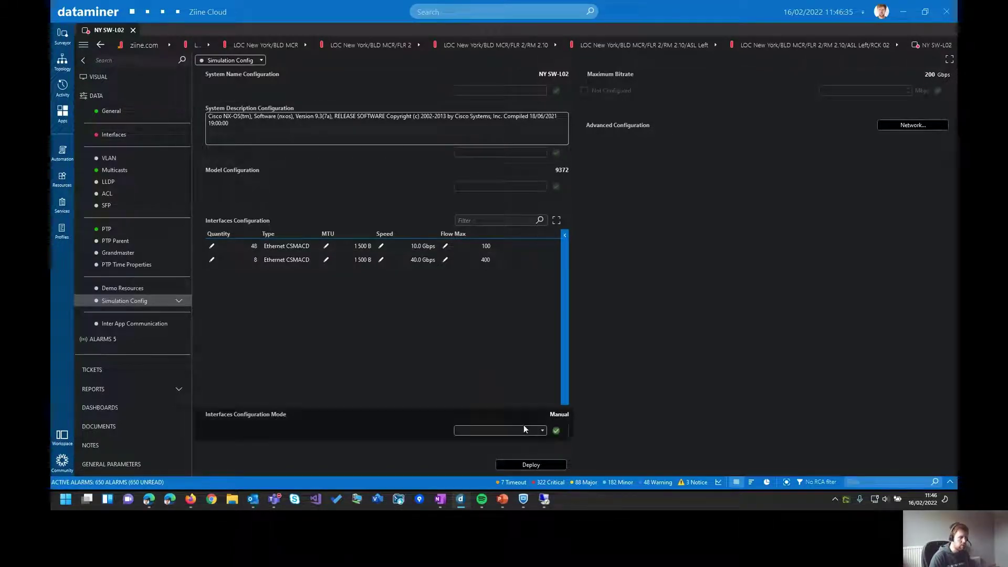
click(537, 430)
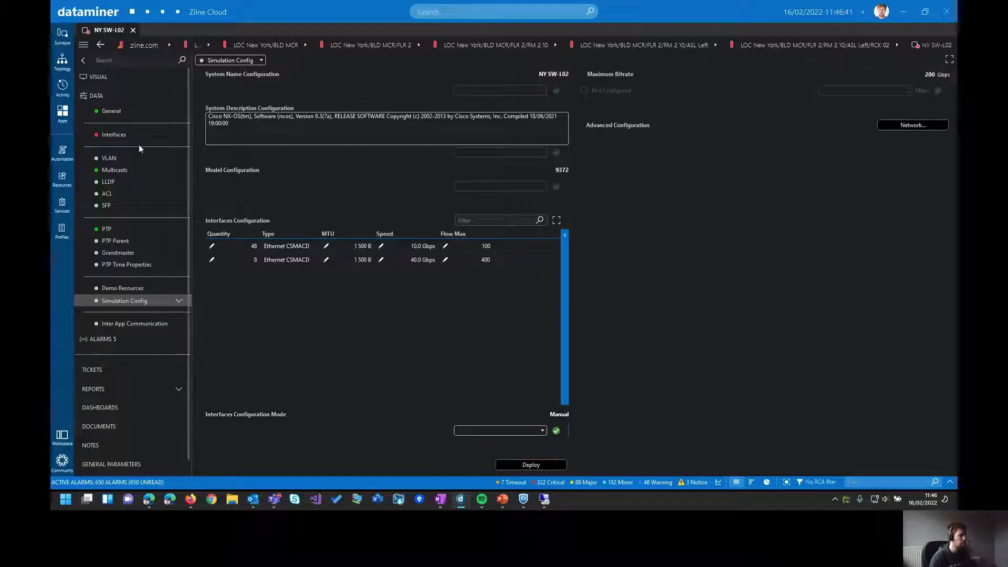
Open the switch's Interfaces data page and look through the table rows from Ethernet1 to Ethernet56
click(110, 135)
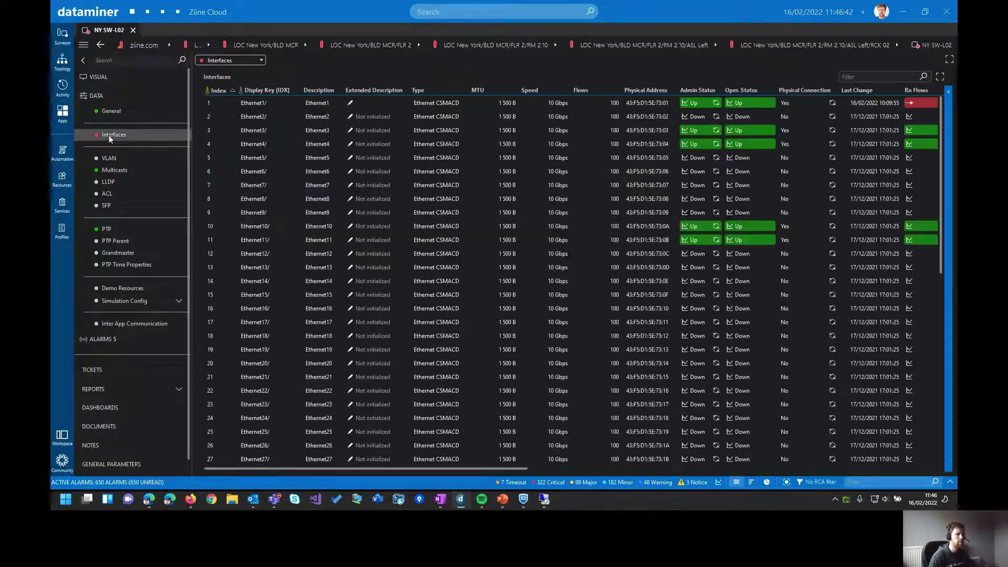
scroll(402, 153, down, 6)
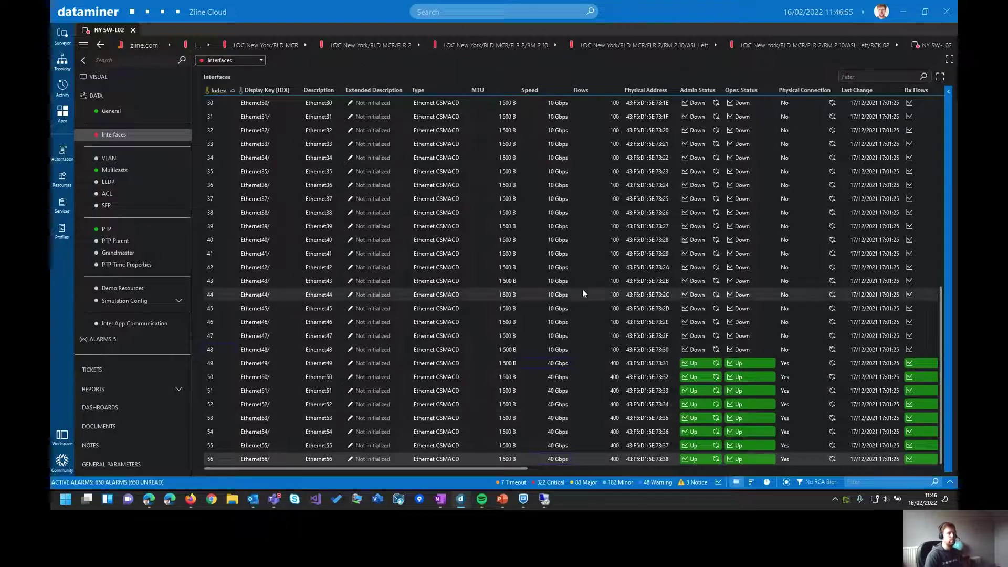
scroll(580, 288, up, 10)
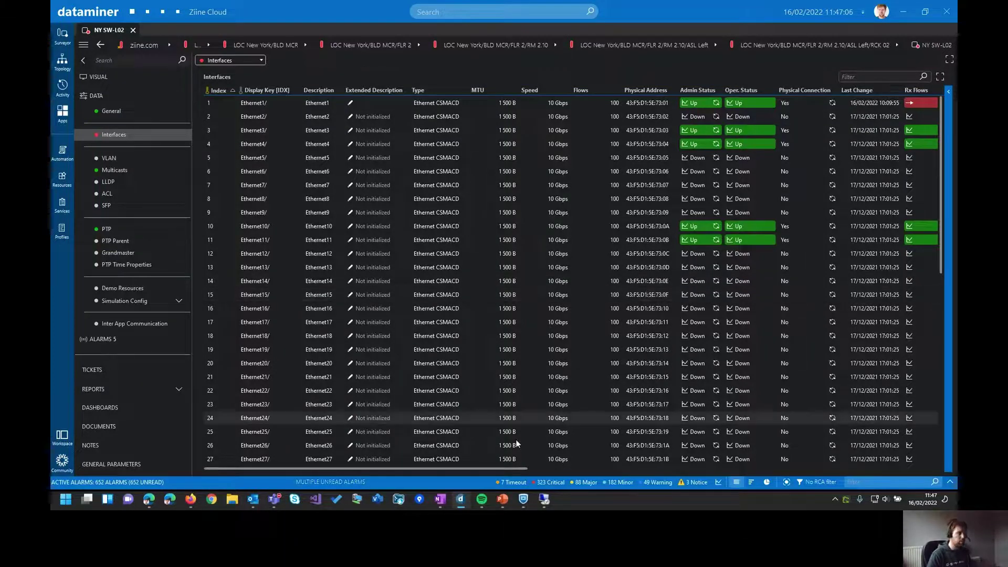
Examine the interface table's columns for flows, bitrate, utilization, packet drops, expected bitrate and monitoring status, ending back at the first column
drag(478, 469, 512, 471)
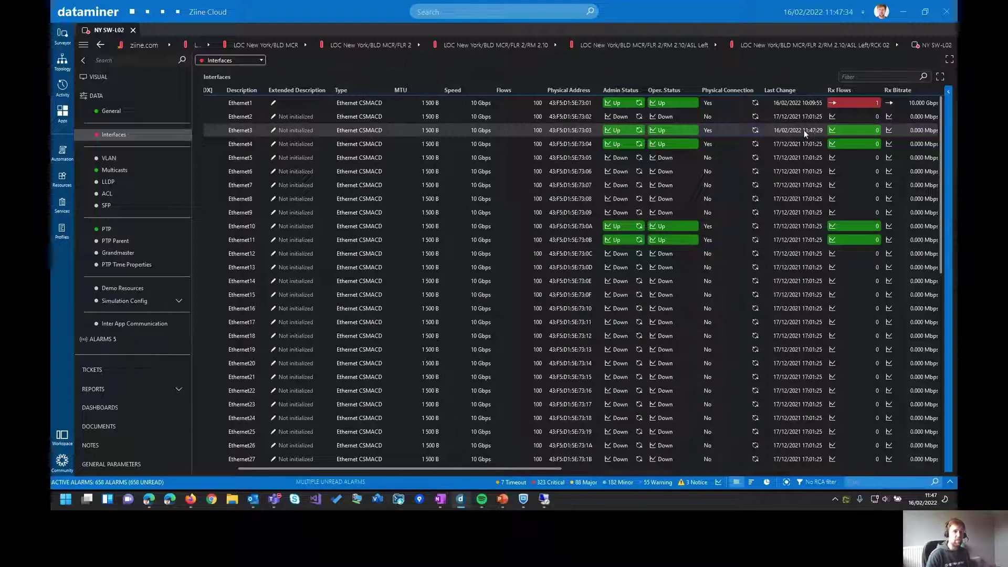
drag(525, 467, 750, 461)
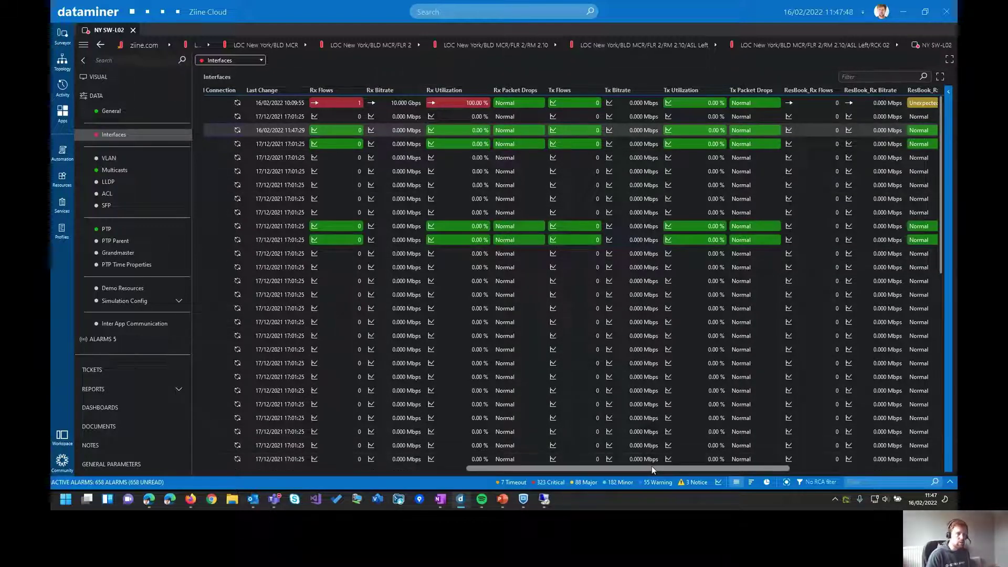
drag(653, 468, 823, 474)
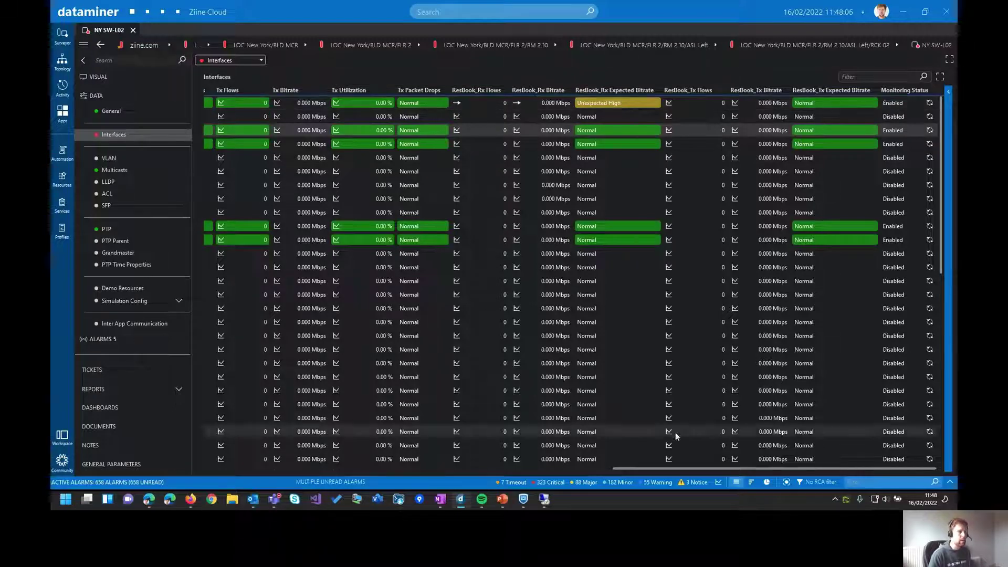
drag(661, 471, 408, 455)
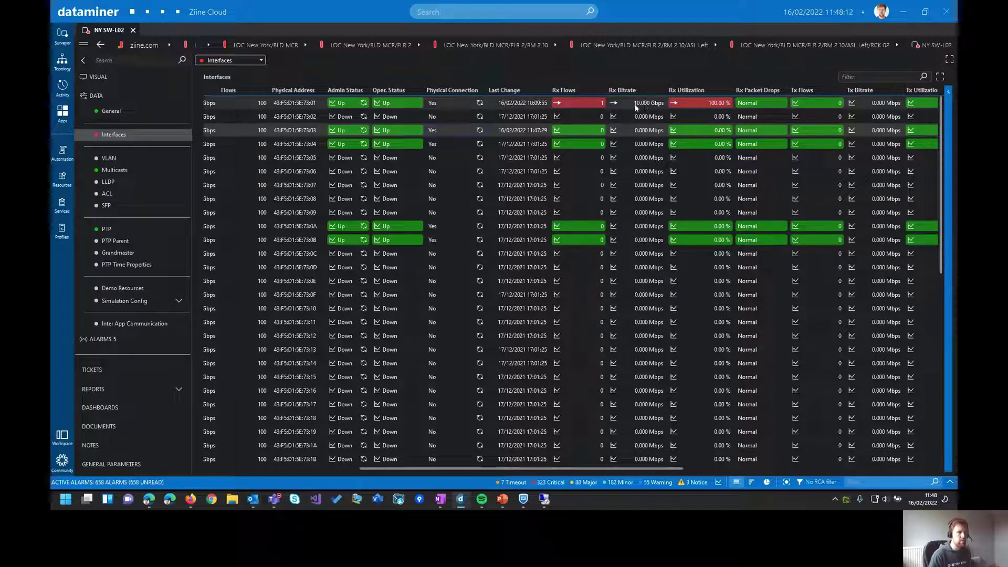
drag(582, 467, 832, 468)
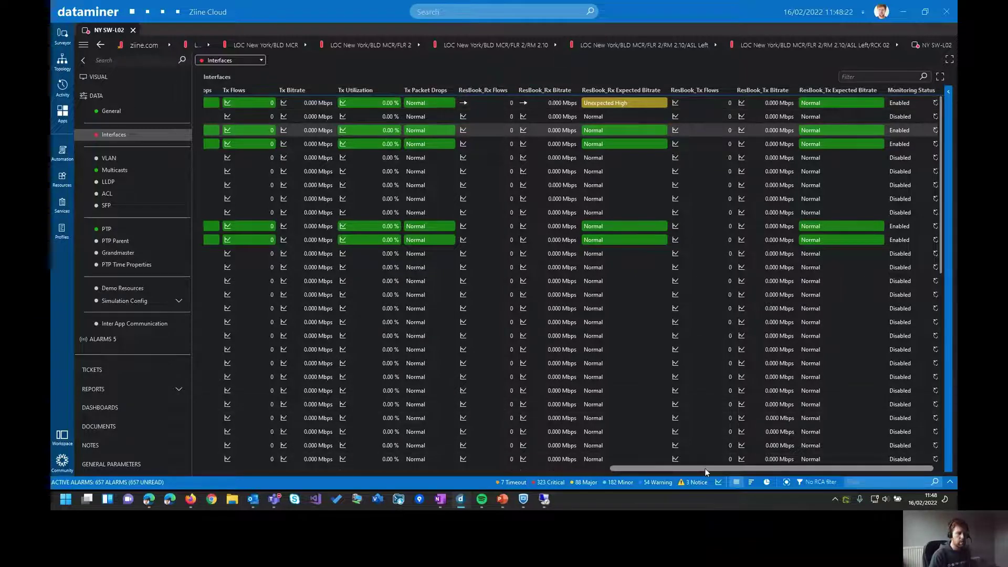
drag(706, 469, 763, 463)
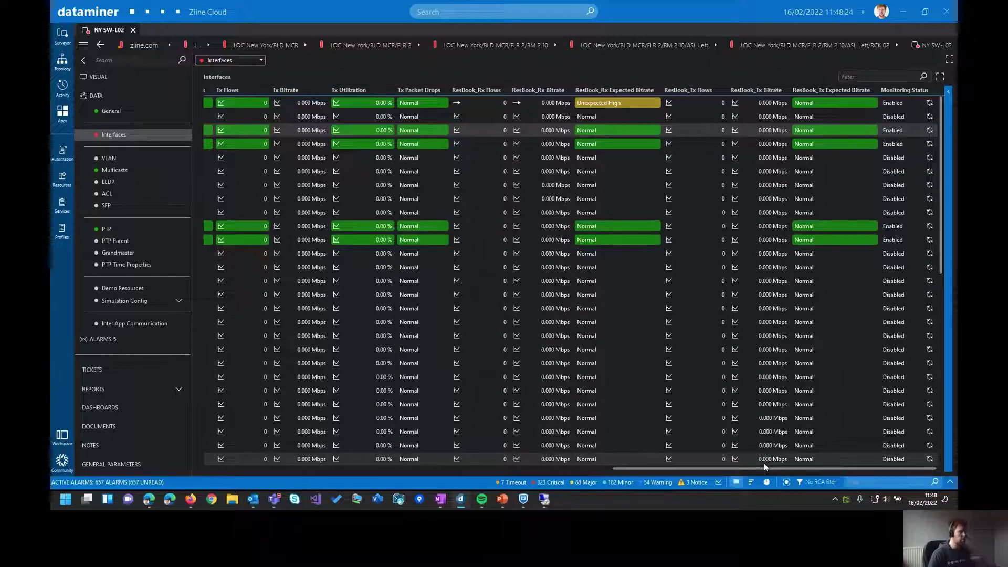
drag(722, 466, 258, 449)
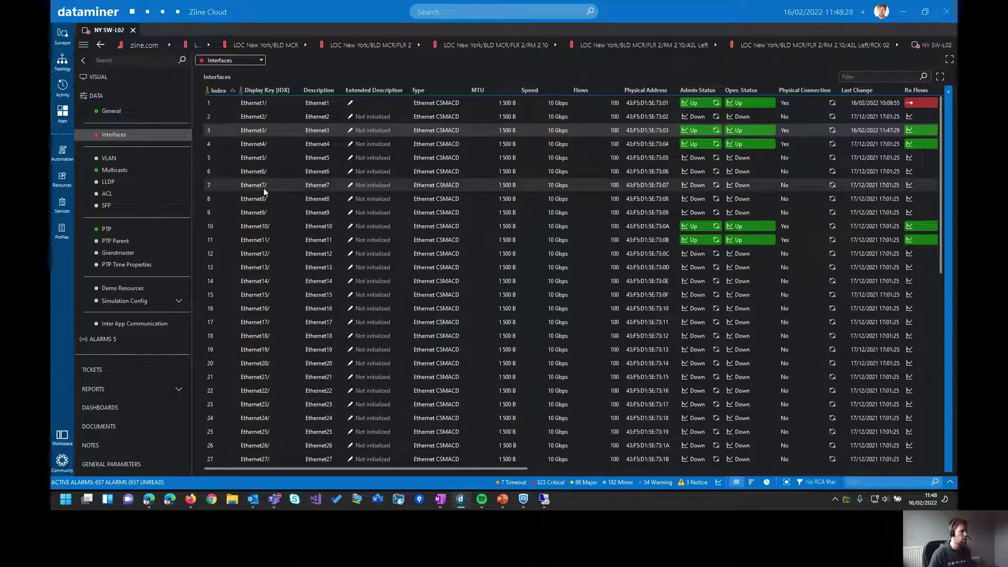
Review the switch's Multicasts data page and show the multicasts of Ethernet1 in the visual overview
click(113, 170)
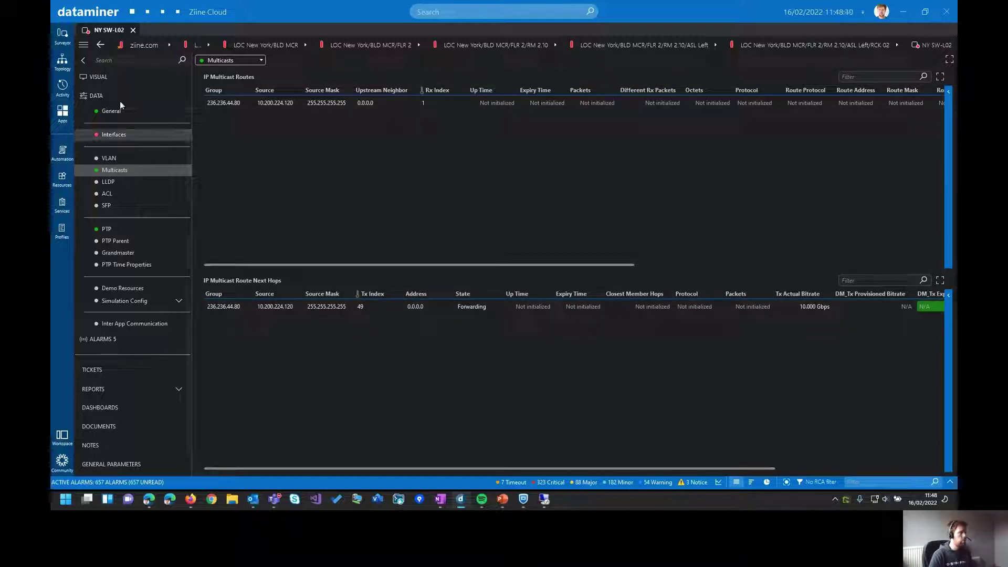
click(96, 76)
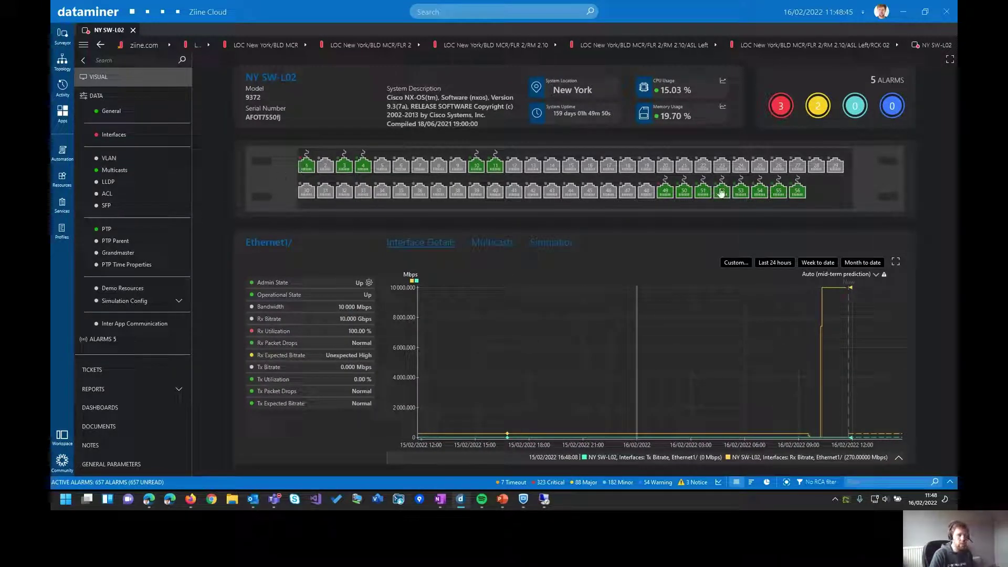
click(498, 244)
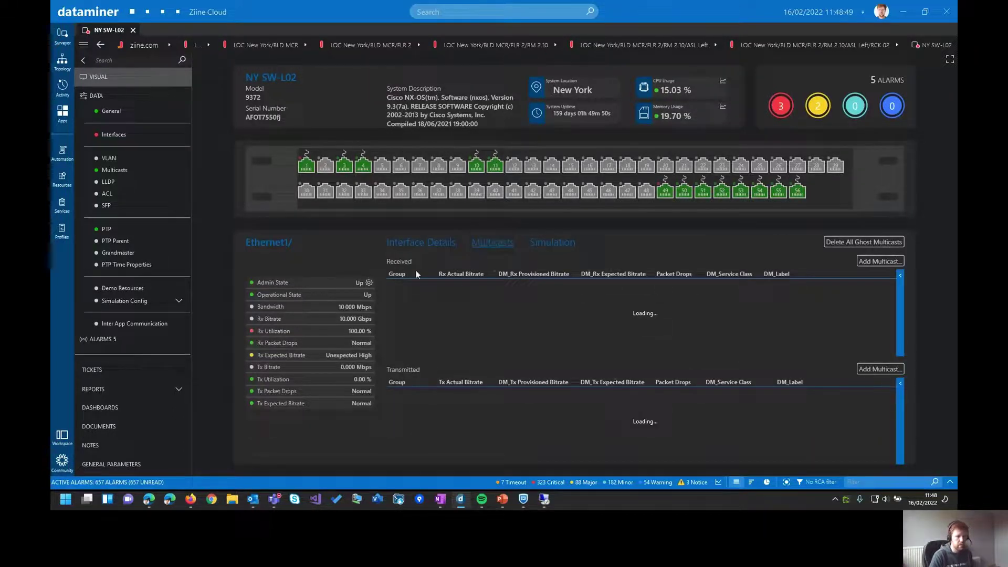
Start adding a received multicast on Ethernet1 of NY SW-L02, with Interface Rx 1 and Interface Tx 10
click(877, 261)
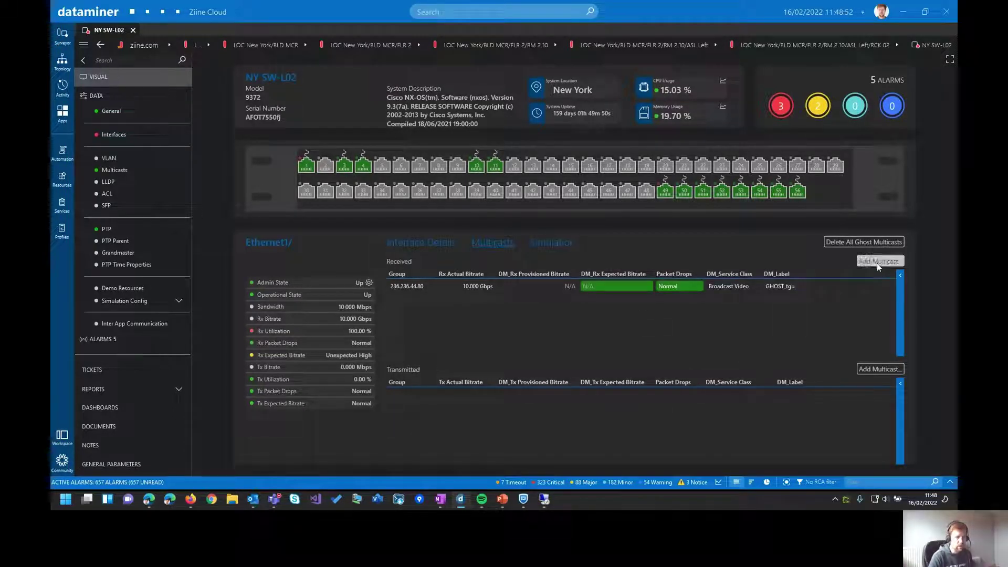
click(454, 183)
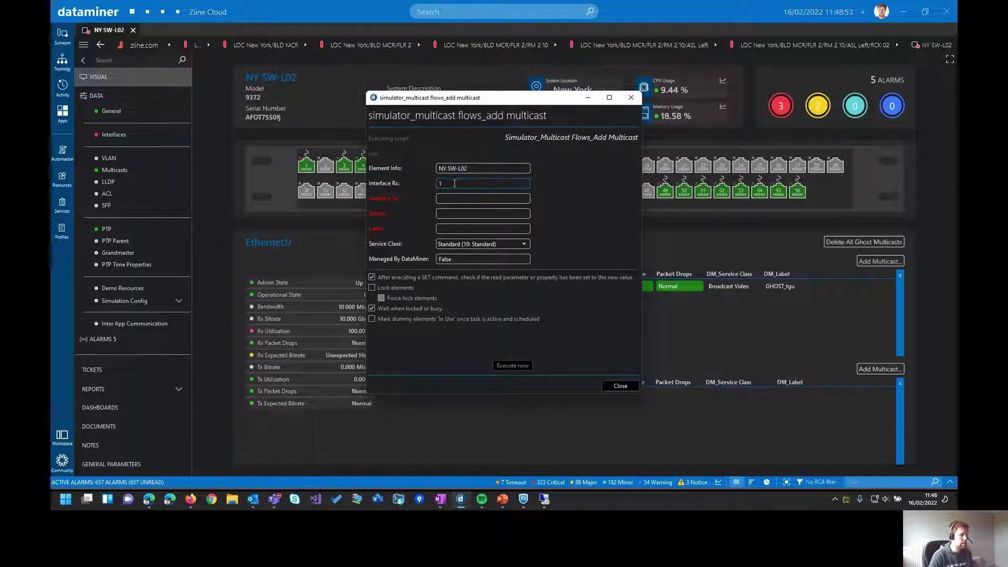
text(1)
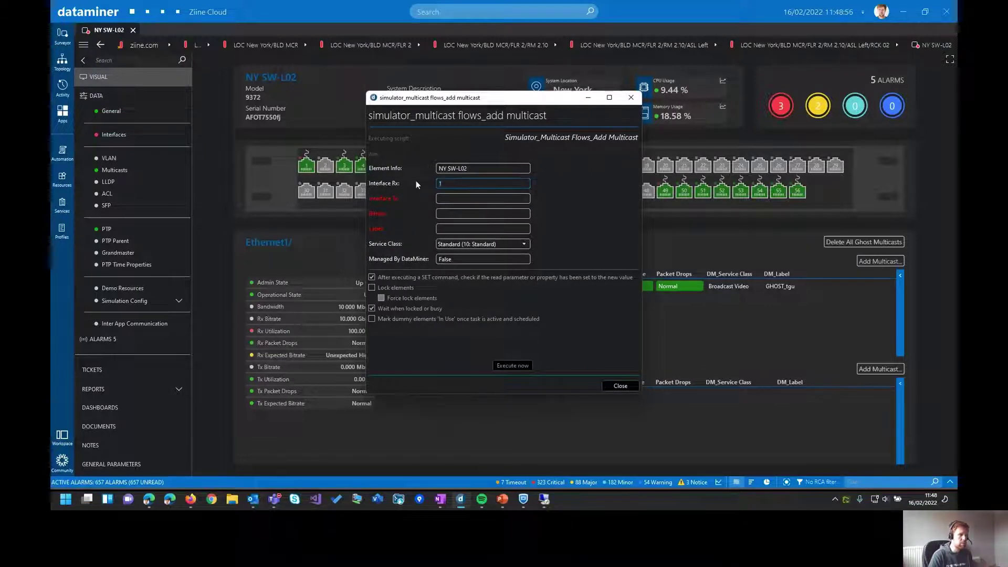
key(Tab)
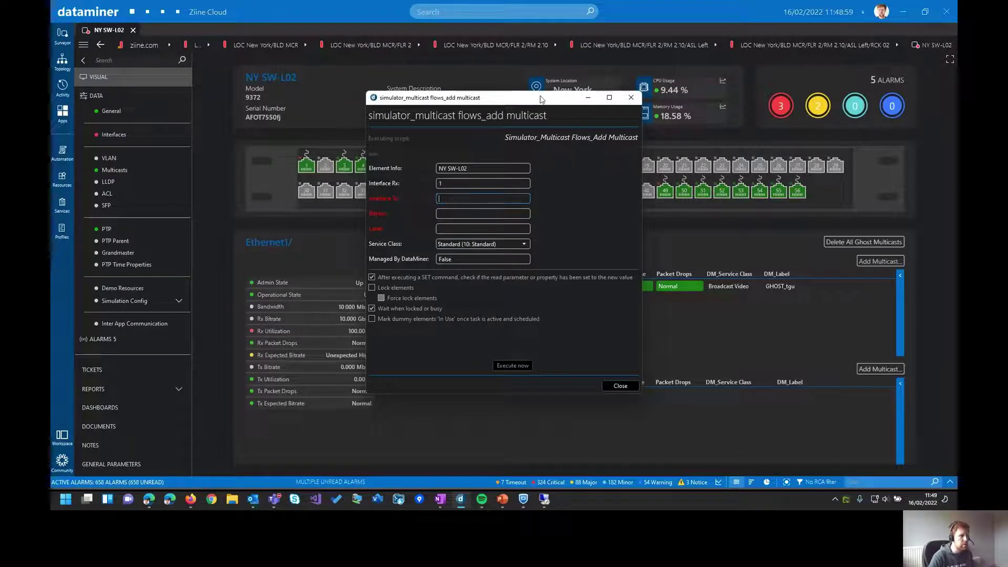
drag(541, 99, 424, 207)
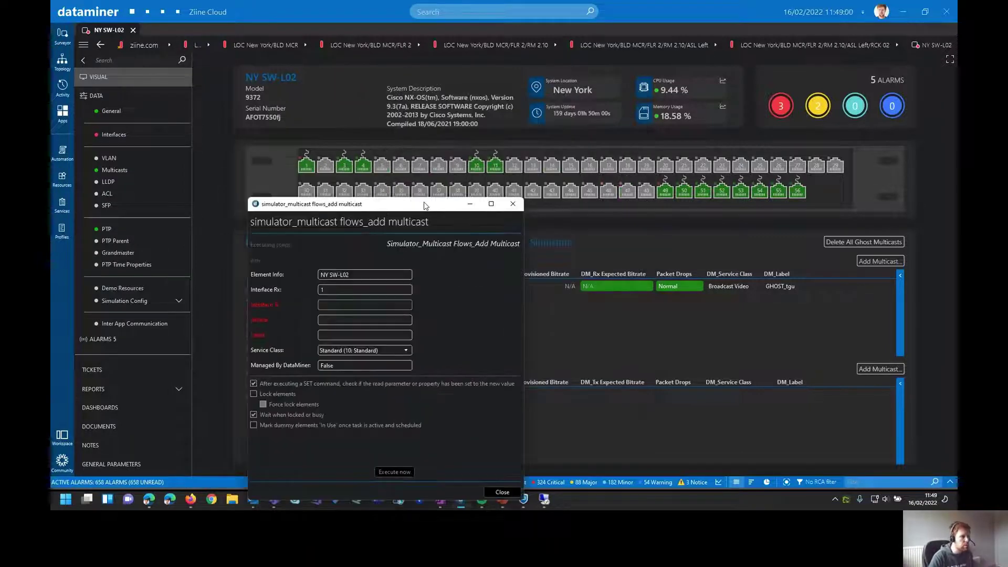
text(10)
Set the new multicast's bitrate to 1000 and its label to JVW
click(332, 321)
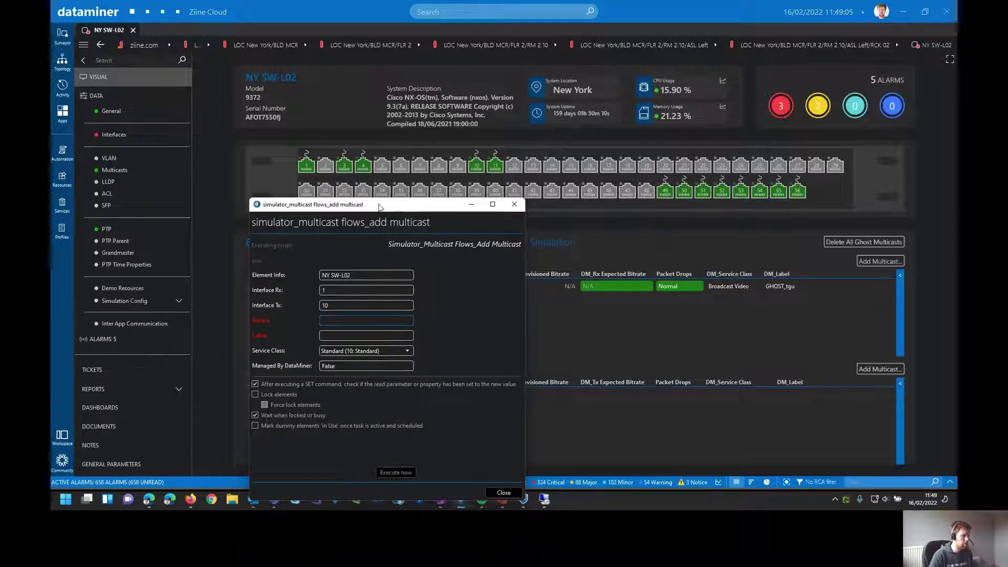
drag(381, 207, 556, 340)
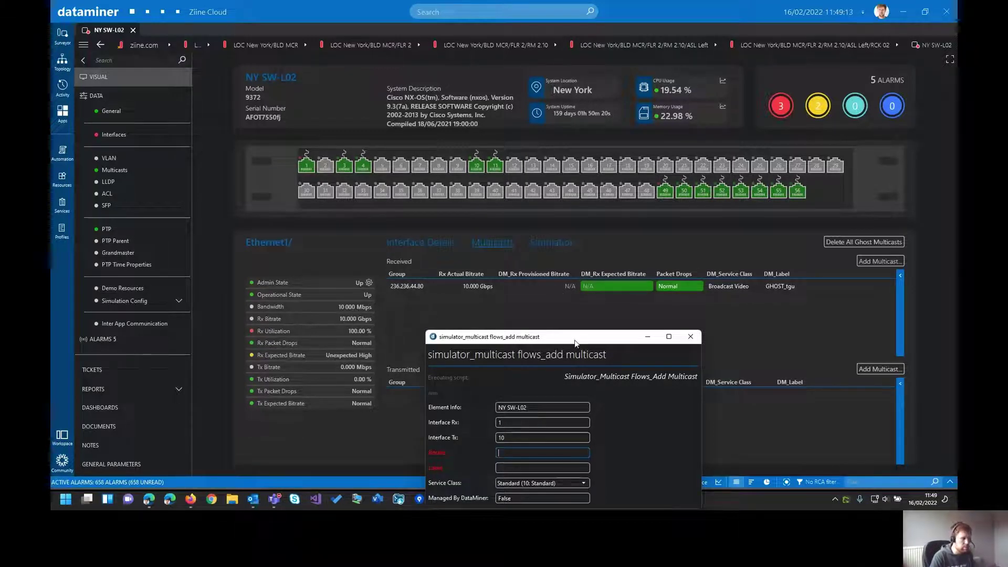
drag(574, 340, 585, 286)
text(1000)
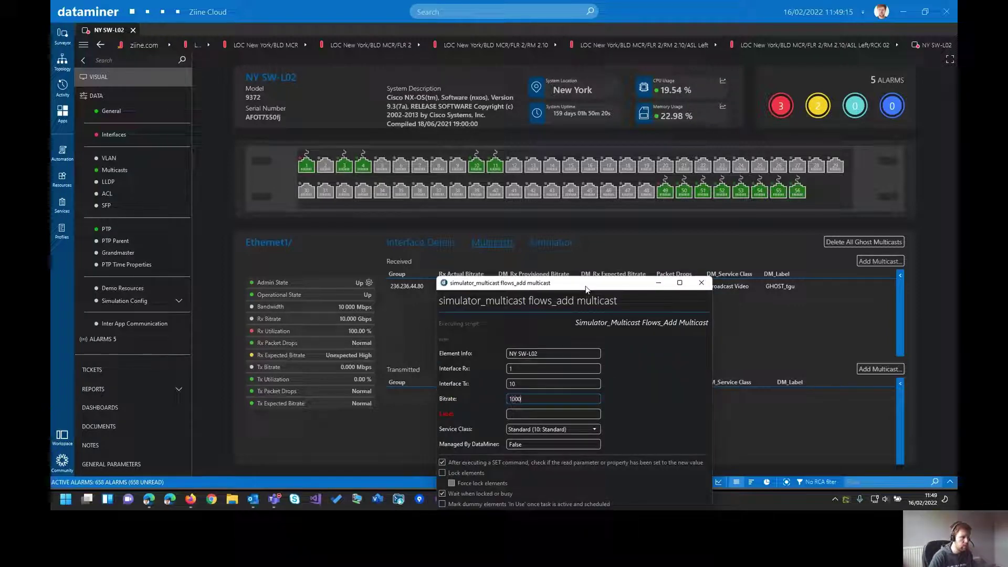
click(540, 416)
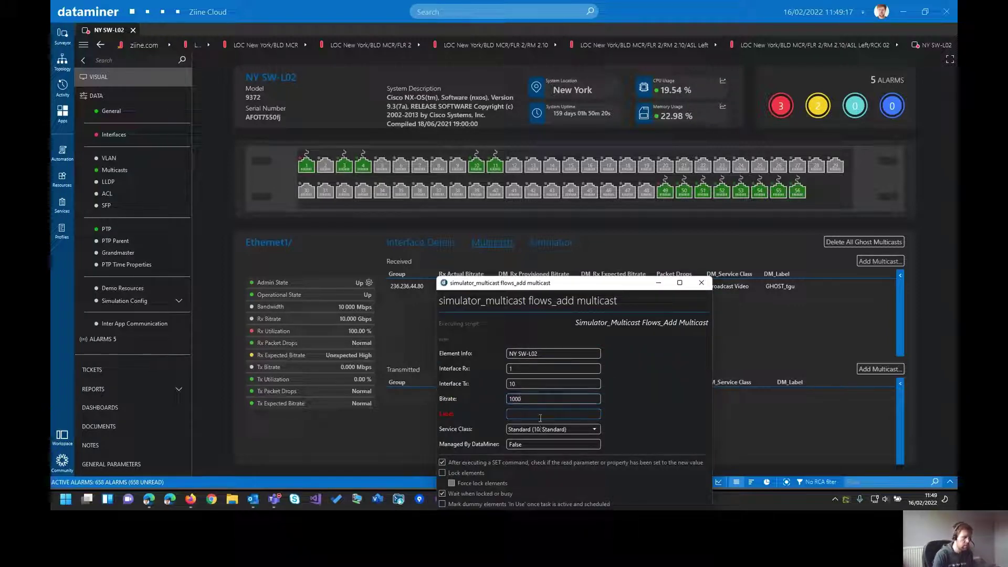
text(JVW)
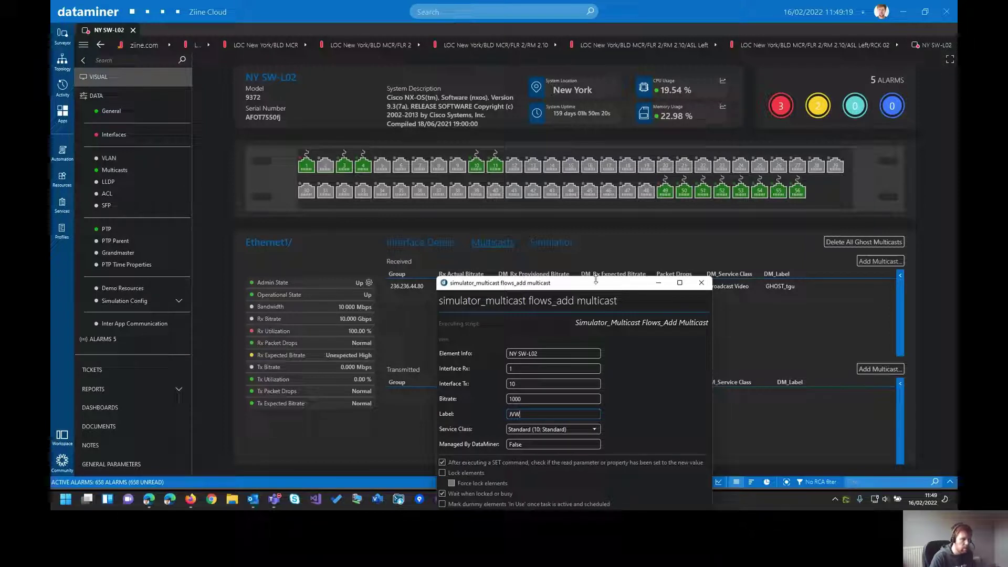
Set the multicast's service class to Broadcast Video (6: BroadcastVideo), execute the add multicast script and close its window
drag(597, 286, 474, 163)
click(445, 314)
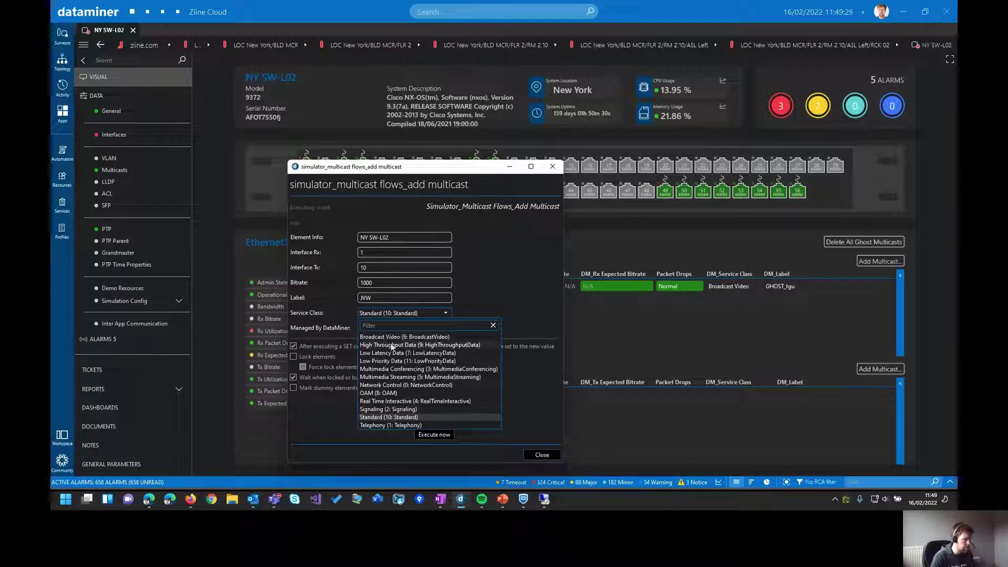
click(391, 336)
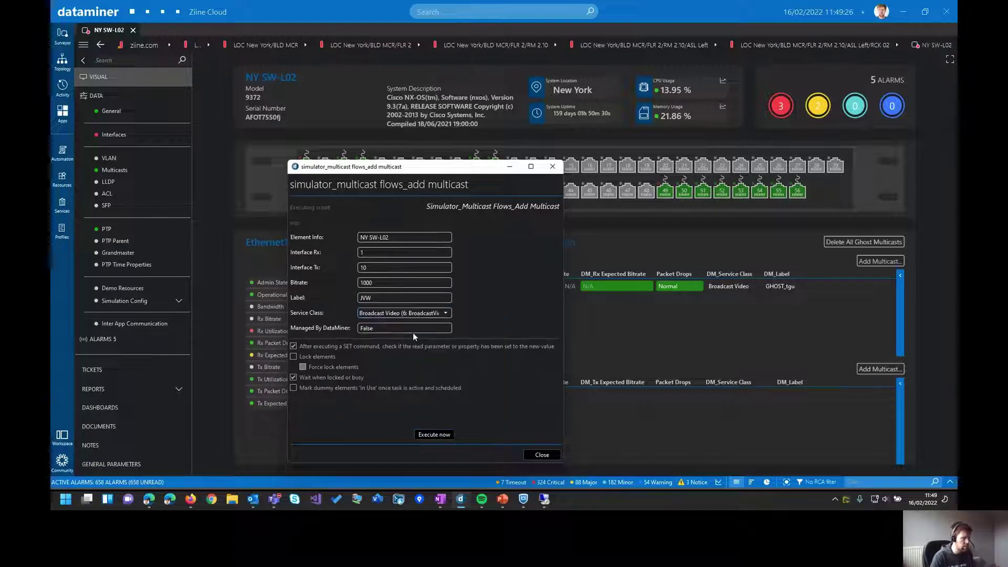
click(434, 435)
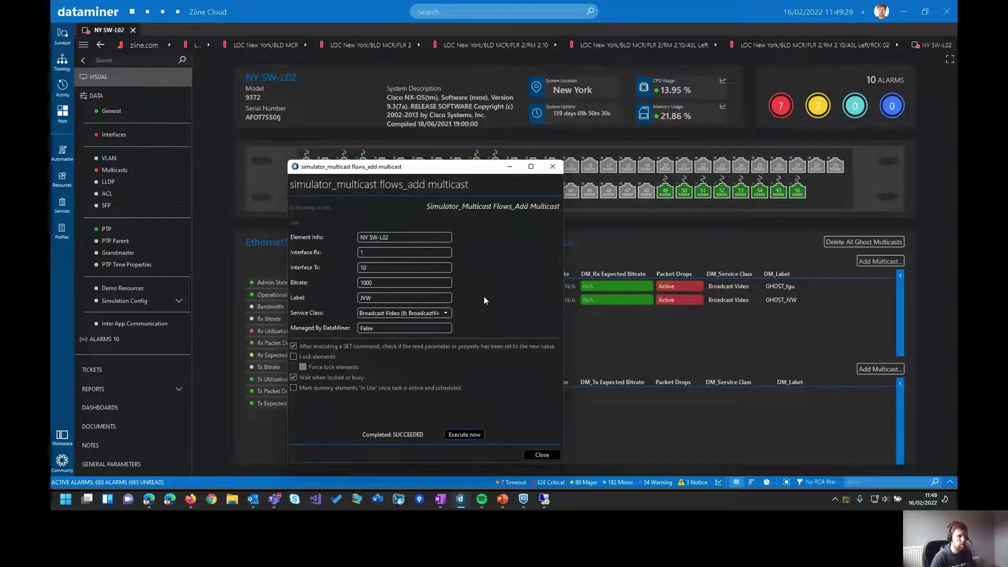
click(542, 454)
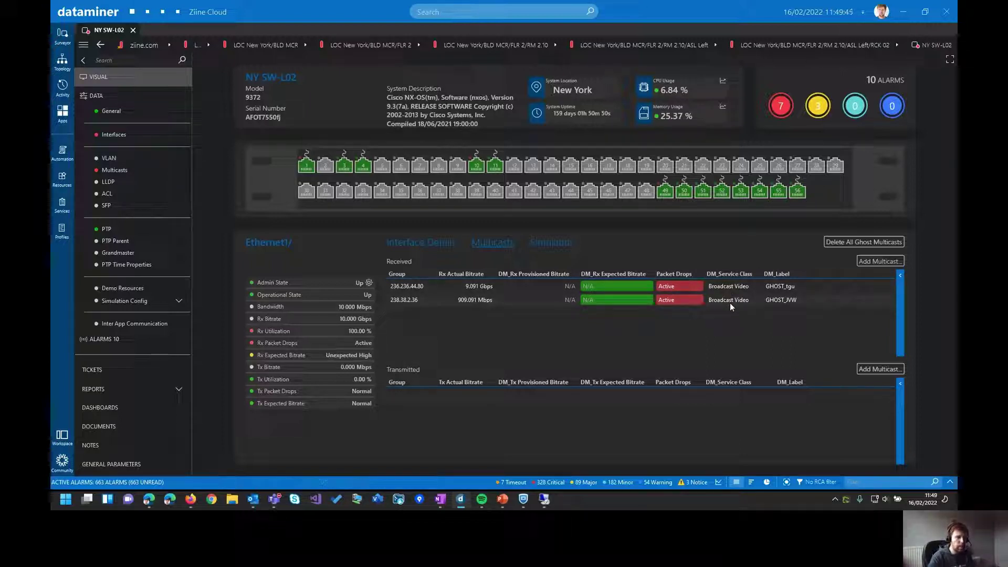
Start adding a second received multicast on Ethernet1 with Interface Tx 11, bitrate 5000 and label JVW_2
click(882, 262)
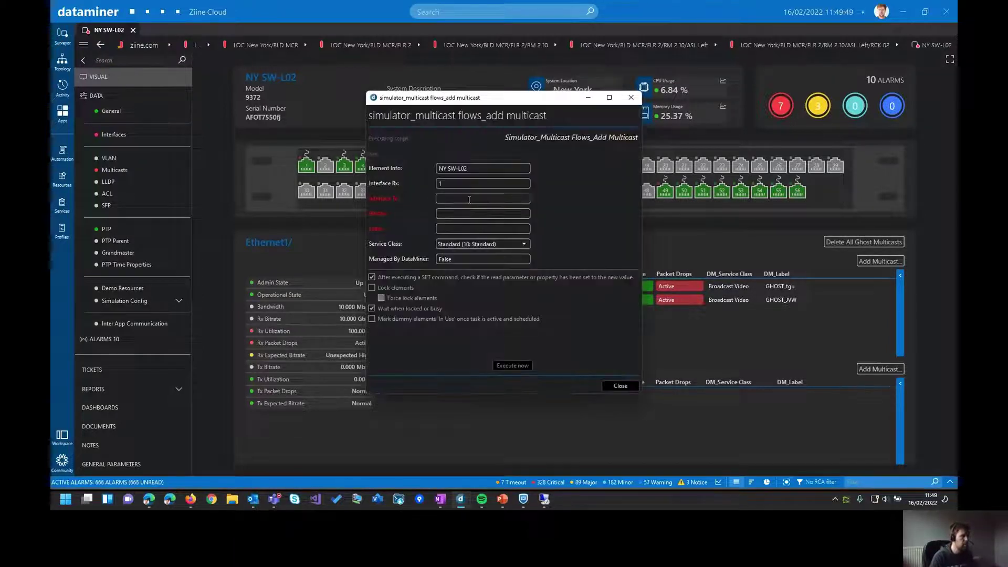
click(469, 199)
drag(503, 105, 537, 184)
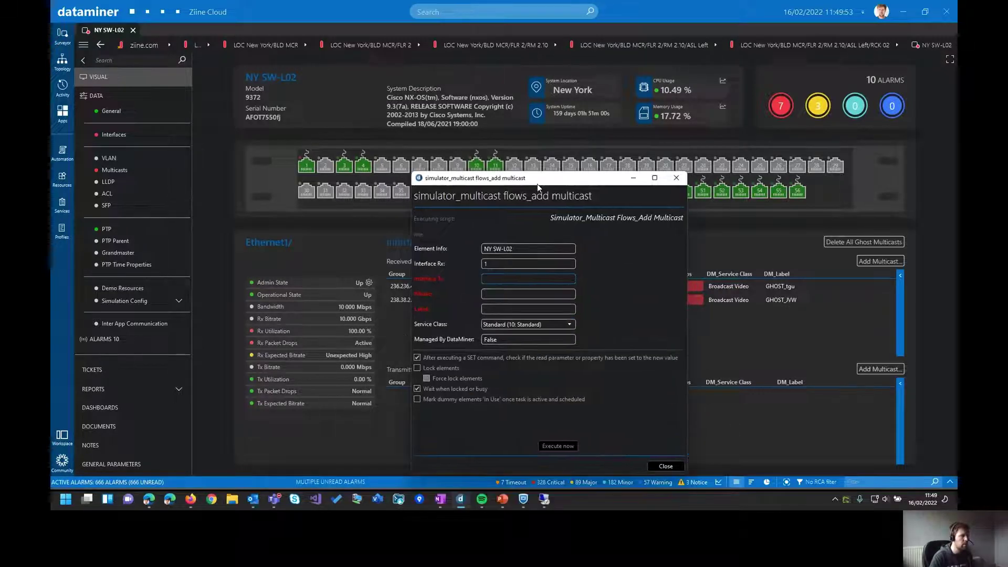
key(Tab)
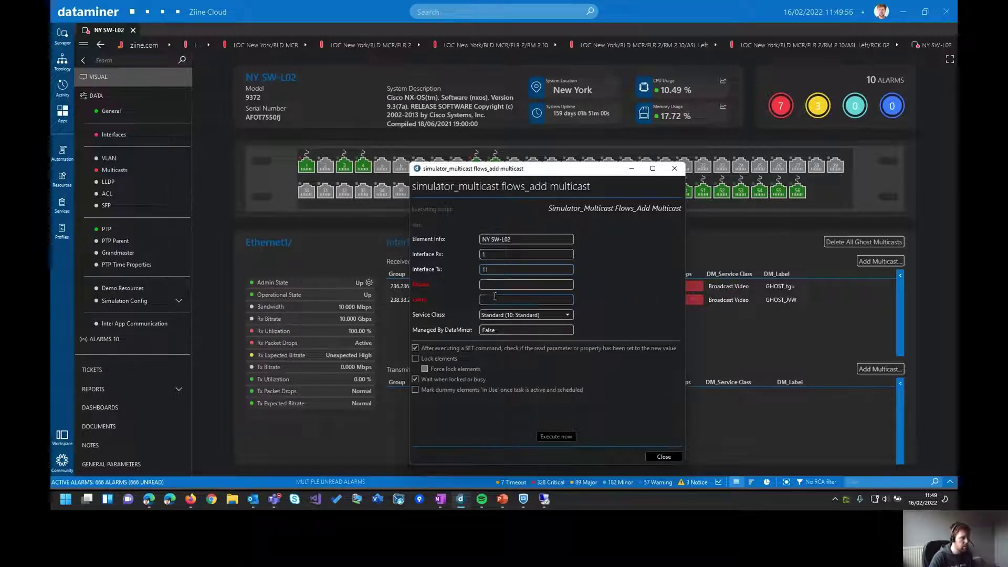
drag(544, 174, 370, 135)
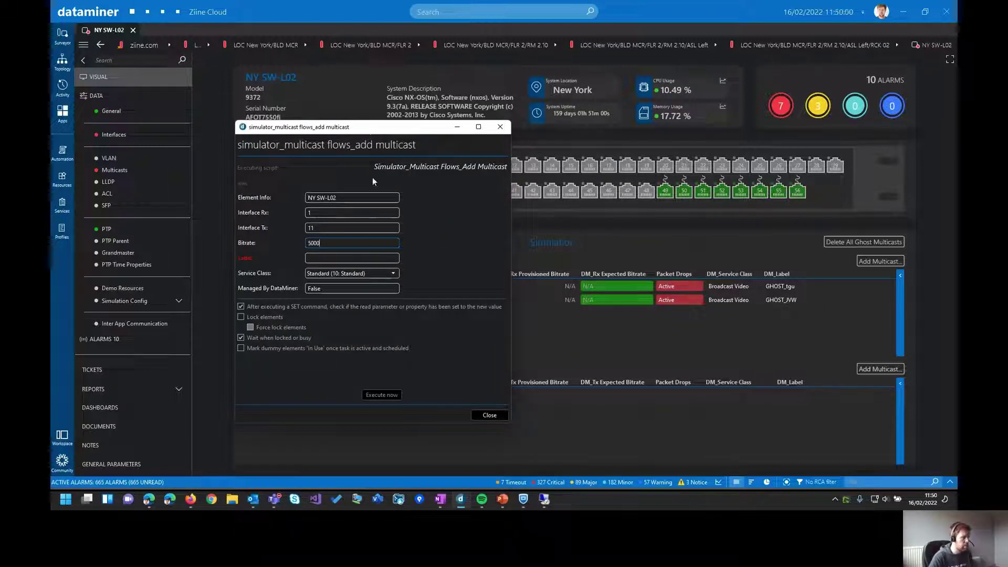
click(334, 258)
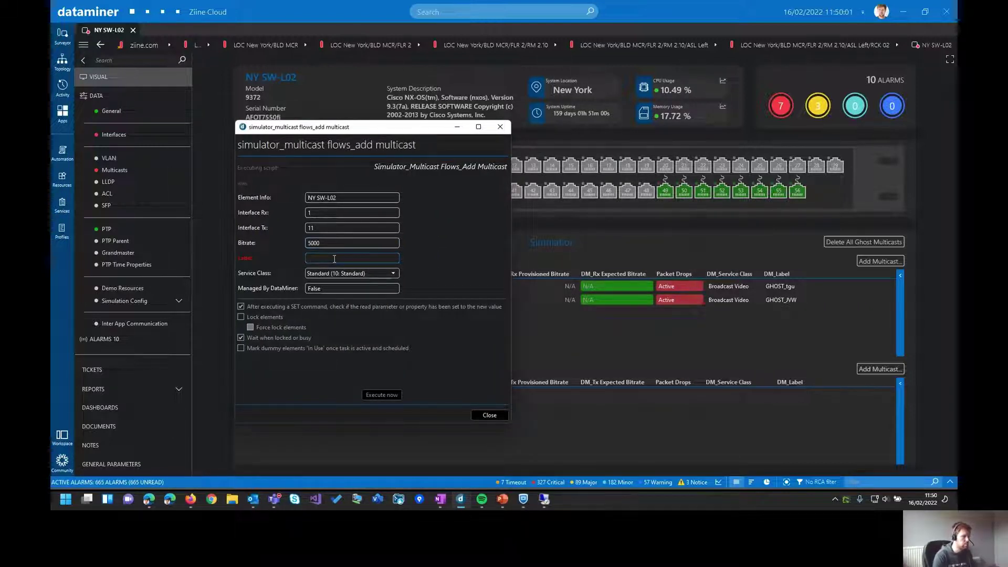
text(JVW_2)
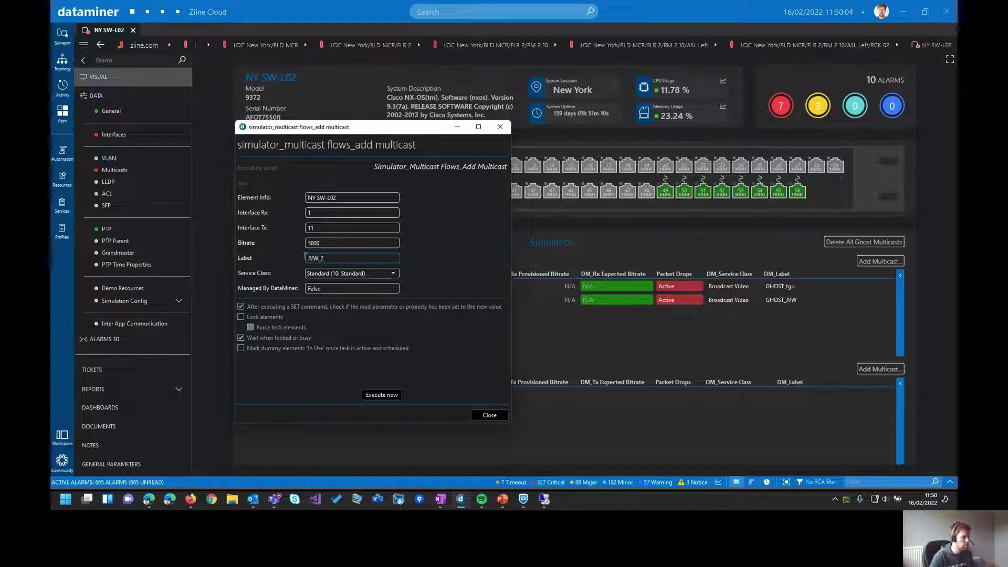
key(Tab)
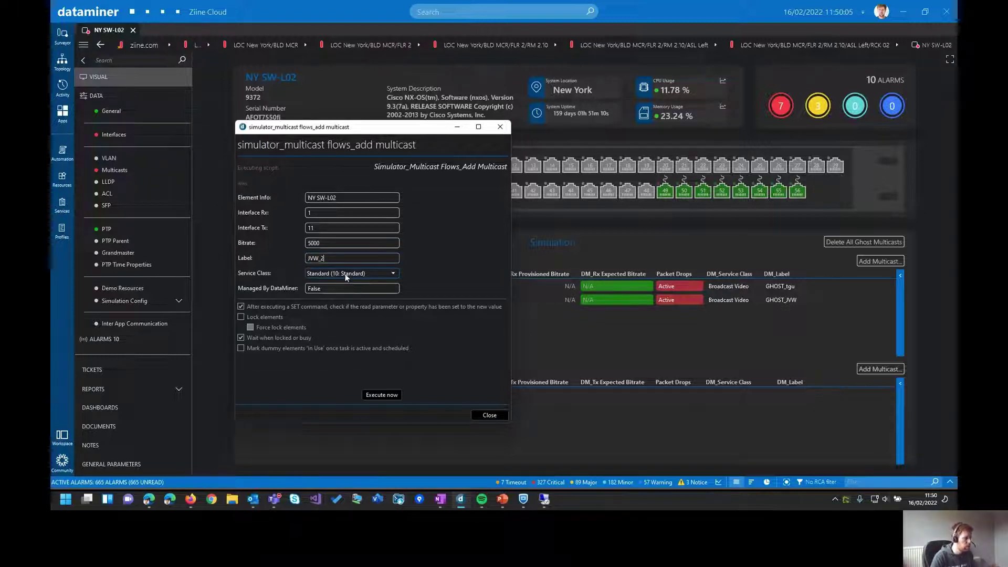
Choose service class Standard (10: Standard) for multicast JVW_2, execute the add multicast script and close its window
click(345, 273)
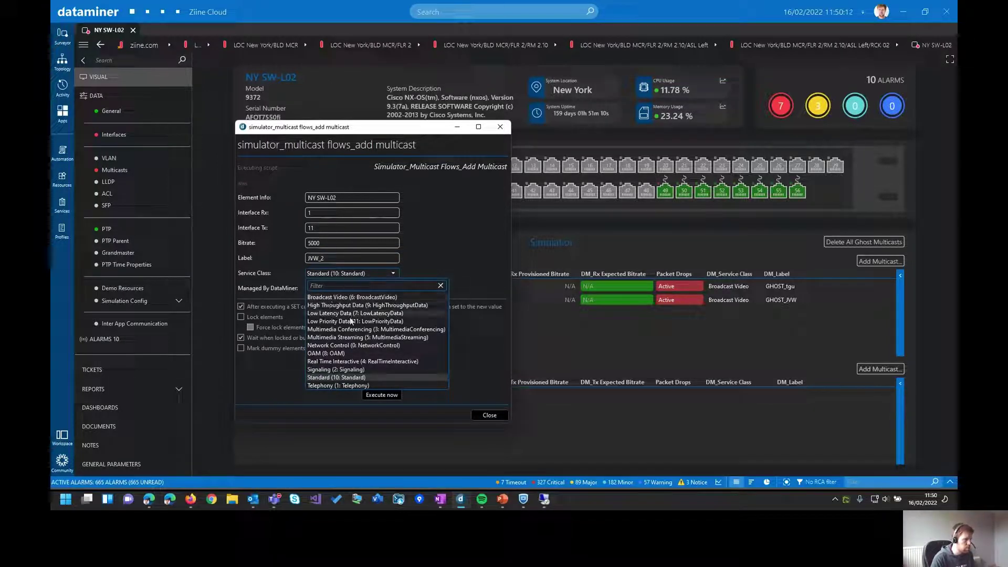
click(319, 378)
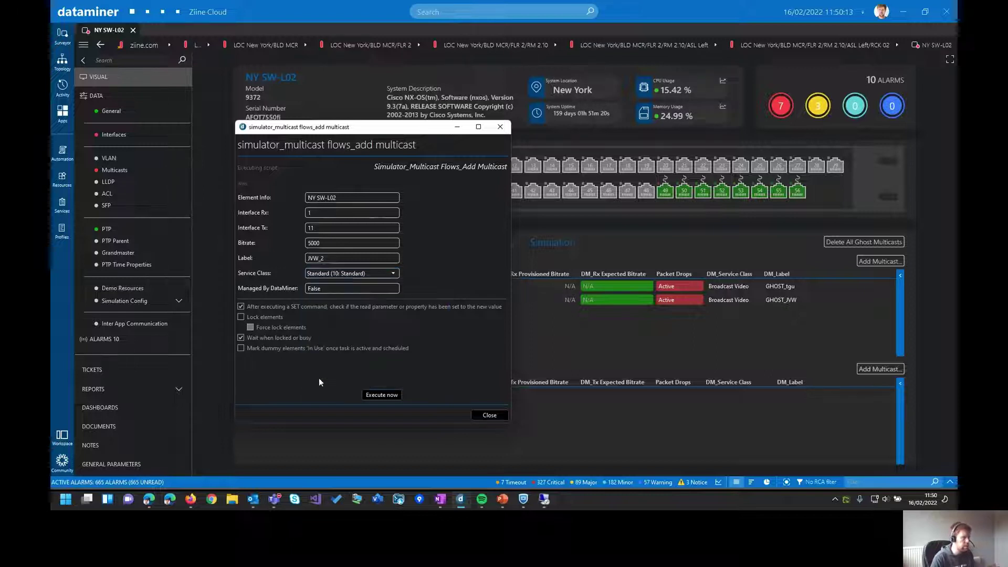
click(380, 395)
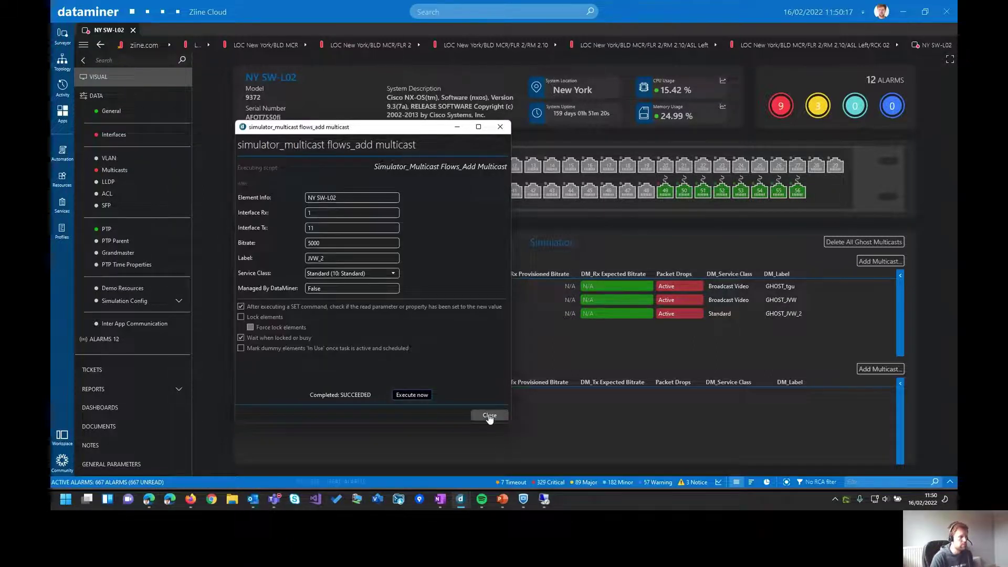
click(489, 416)
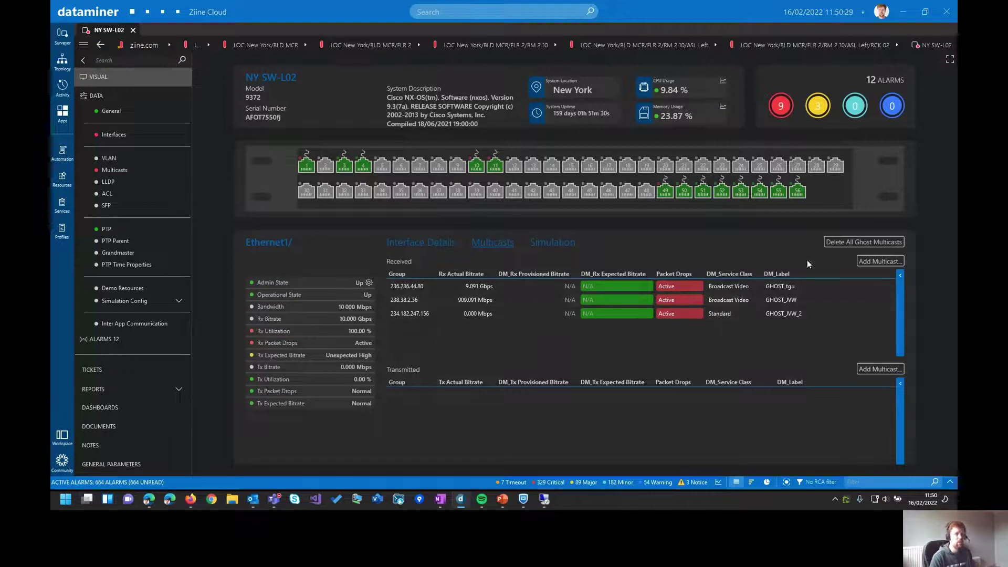
Start adding a third received multicast on Ethernet1 with Interface Tx 4, bitrate 5000 and label JVW_3
click(871, 261)
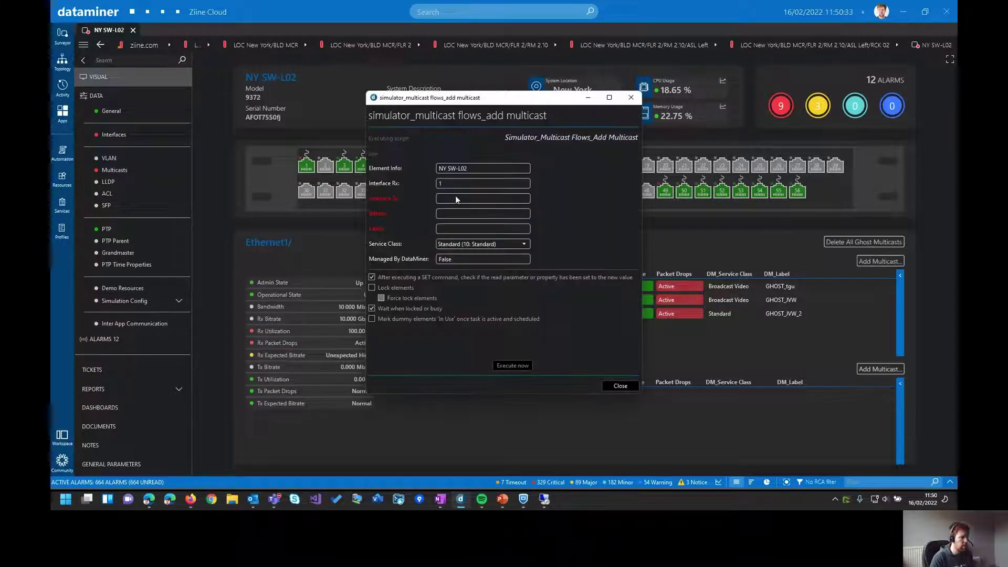
click(453, 198)
drag(520, 100, 478, 176)
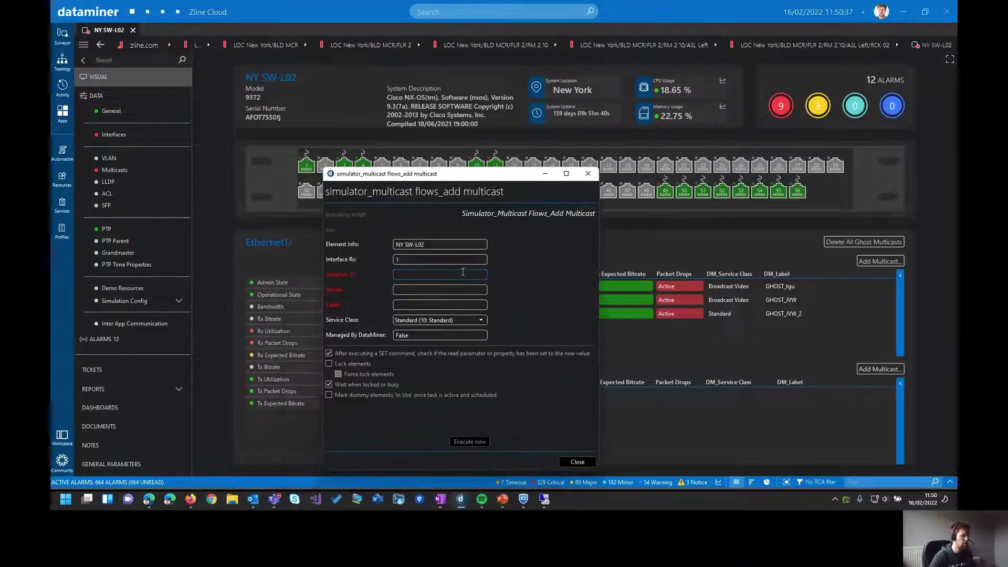
text(4)
click(424, 289)
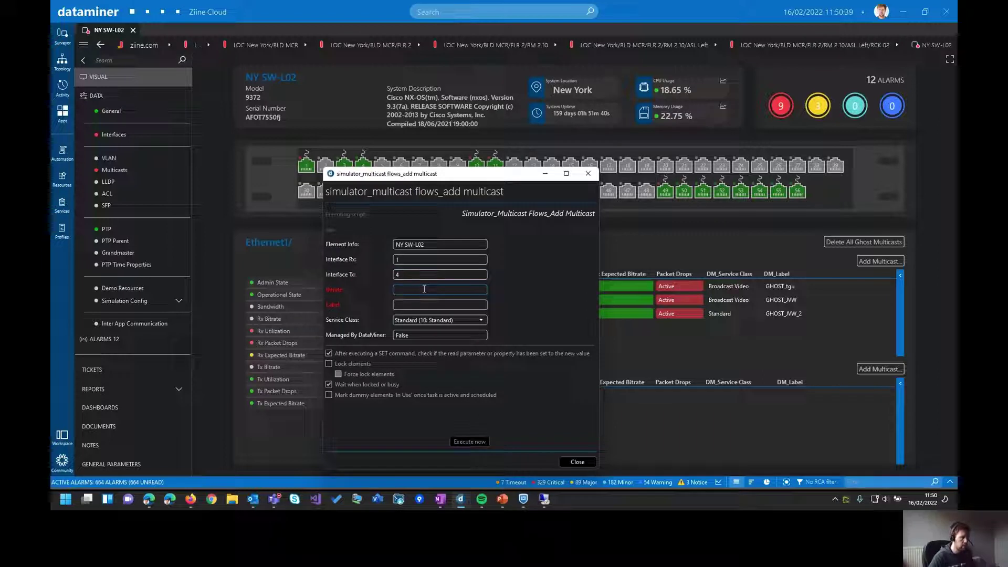
text(5000)
key(Tab)
text(JVW_)
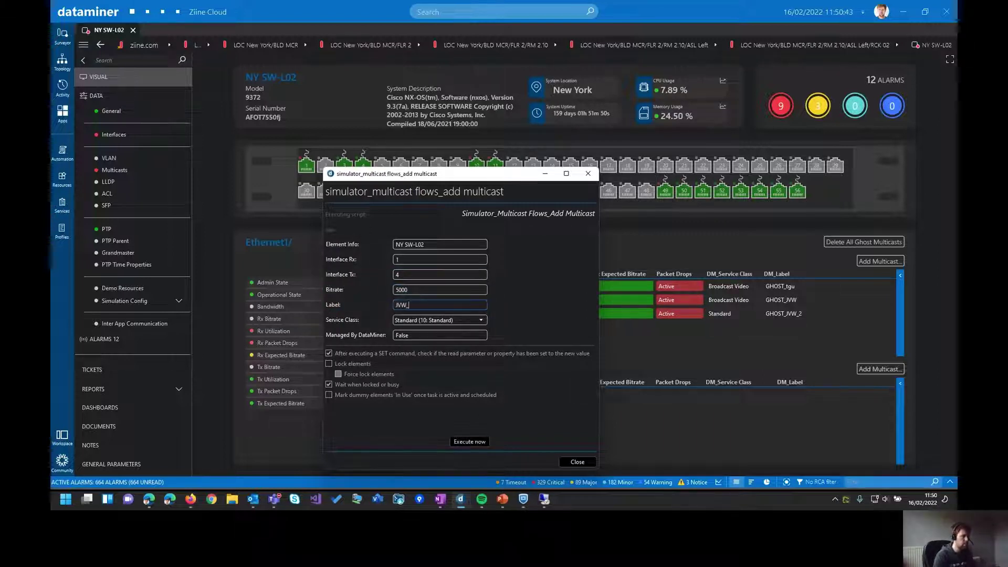
text(3)
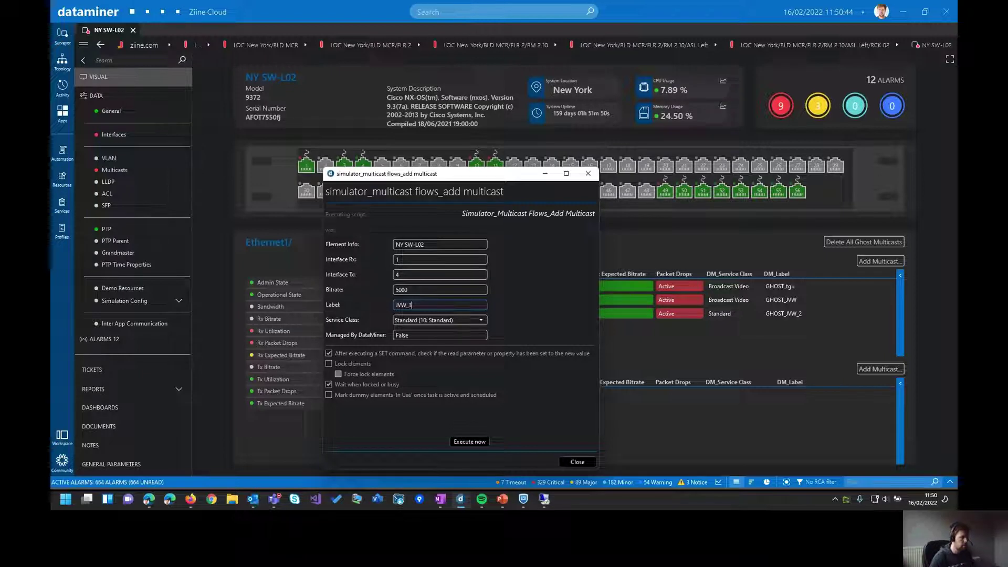
Set the service class of multicast JVW_3 to Multimedia Streaming, execute the add multicast script and close its window
click(430, 319)
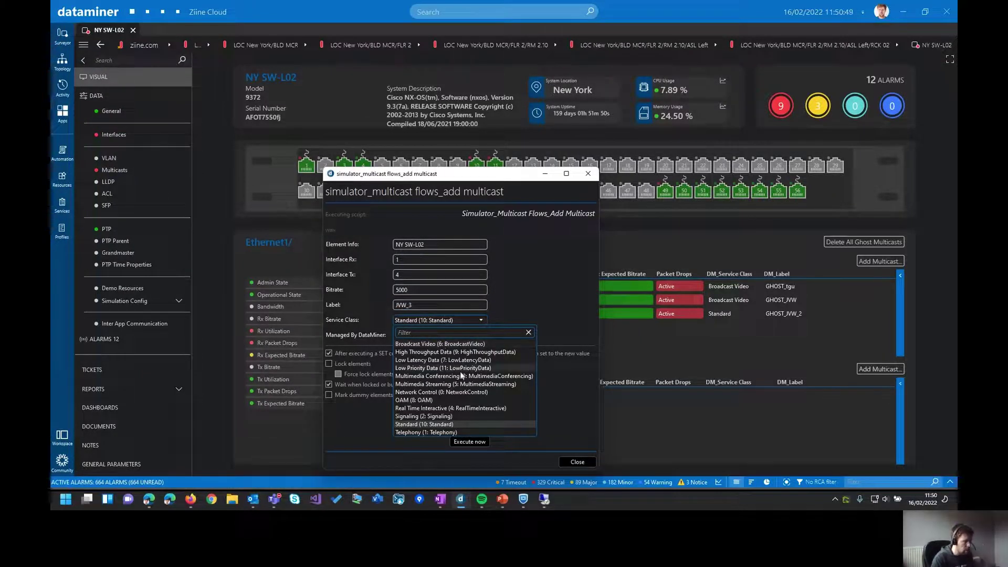
click(463, 383)
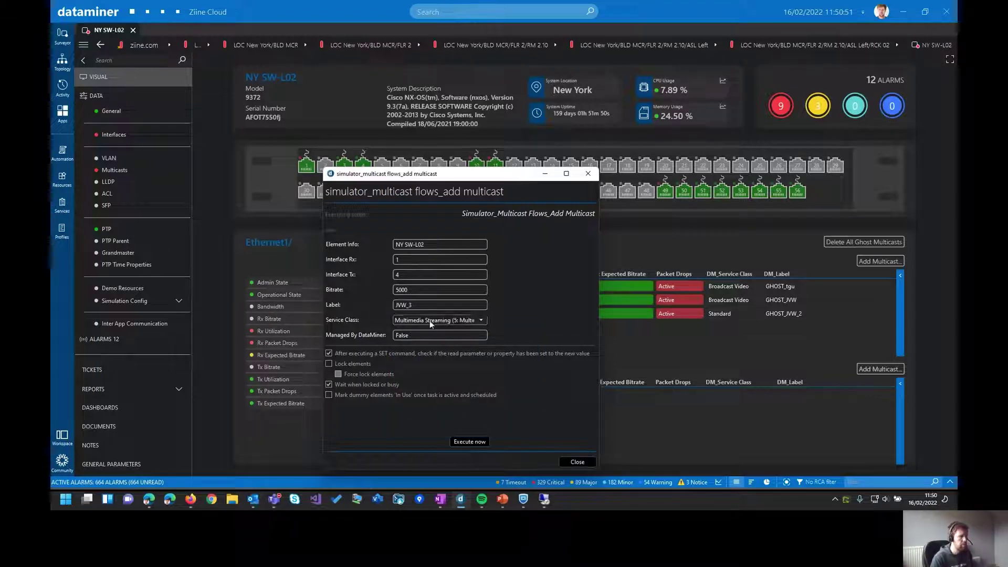
click(471, 442)
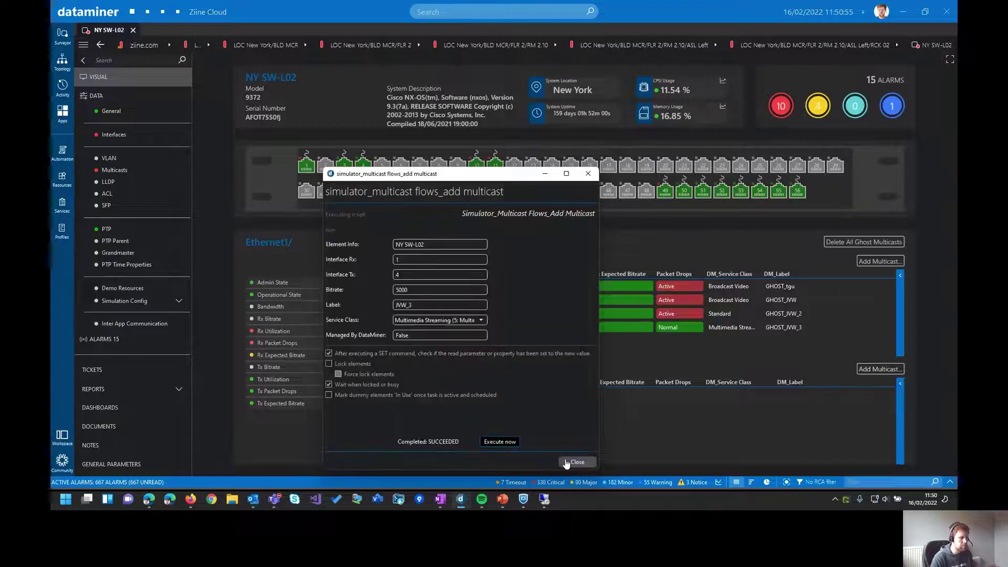
click(577, 462)
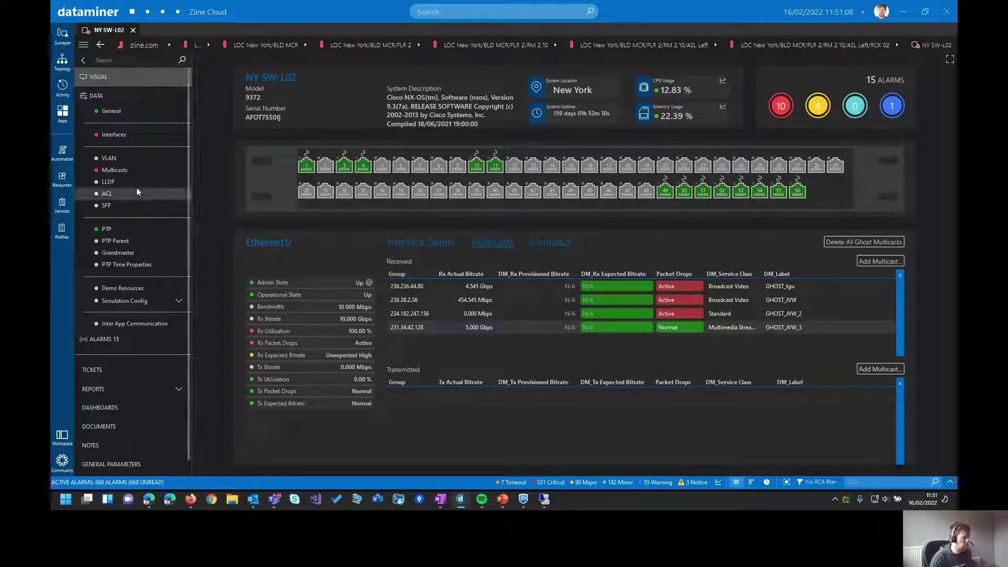
Examine the IP multicast routes on the Multicasts data page, comparing their actual Rx bitrates, input bitrates and packet drops
click(112, 170)
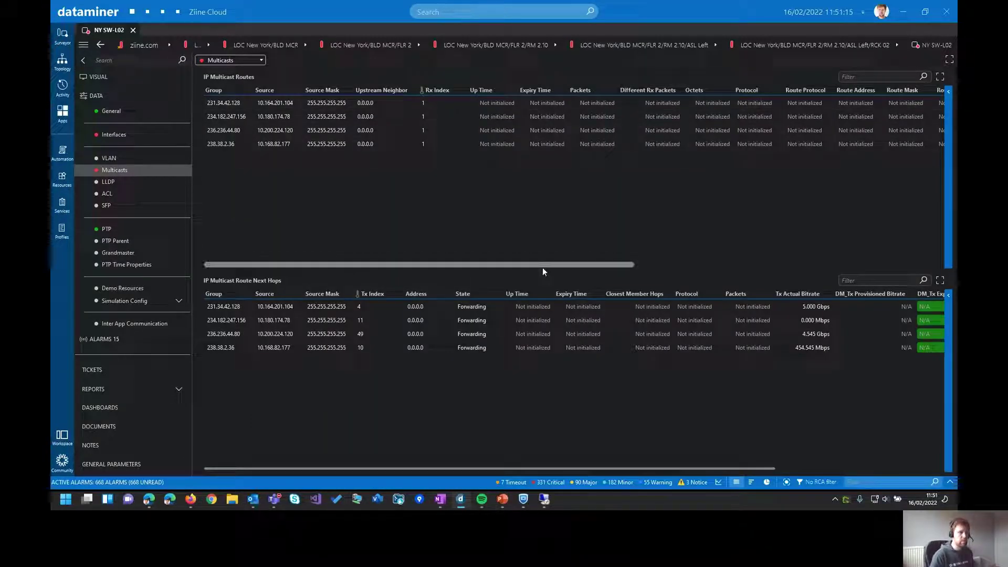
drag(589, 265, 914, 257)
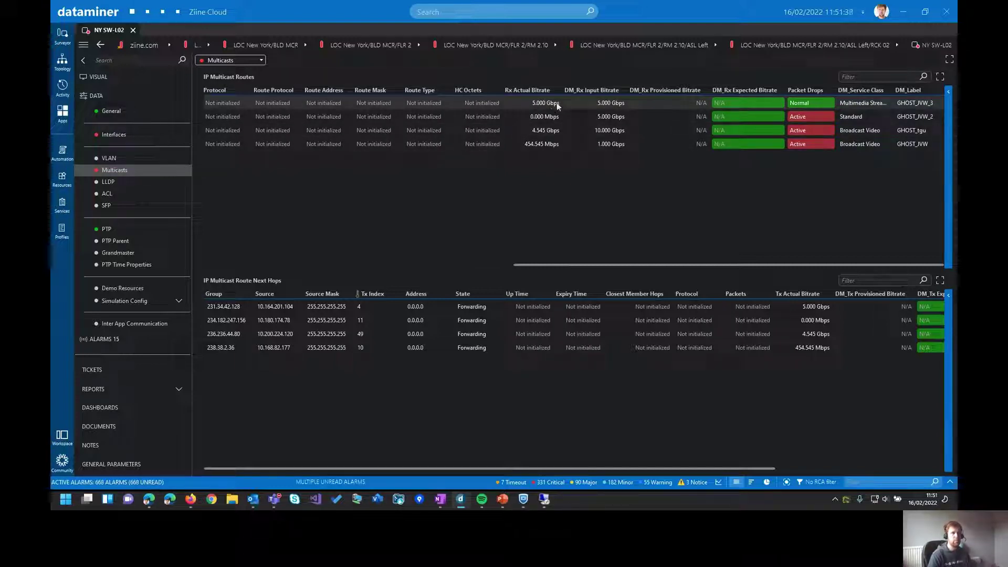
drag(570, 466, 374, 446)
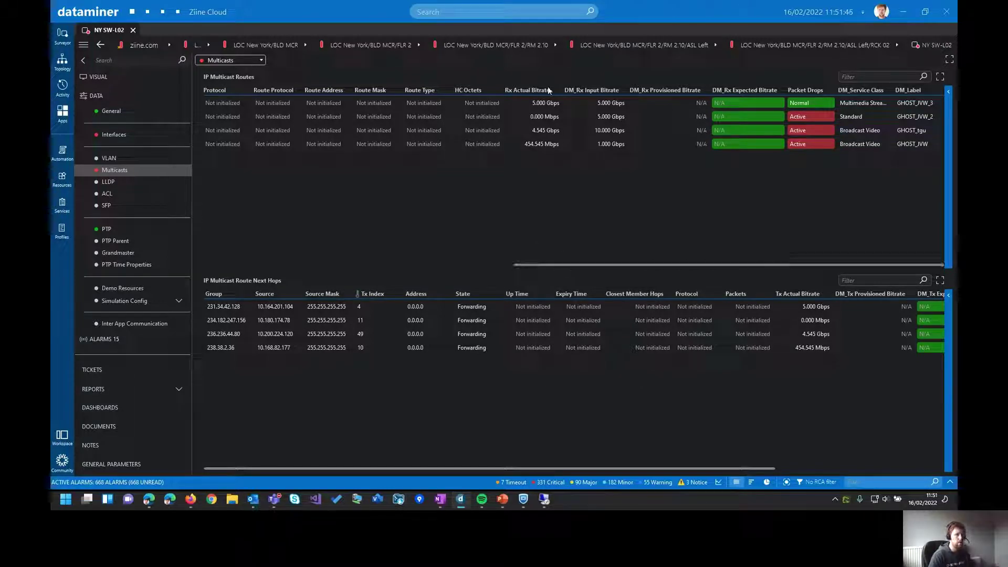
Examine the Rx and Tx flows, bitrates, utilization and packet drops in the Interfaces table
click(118, 138)
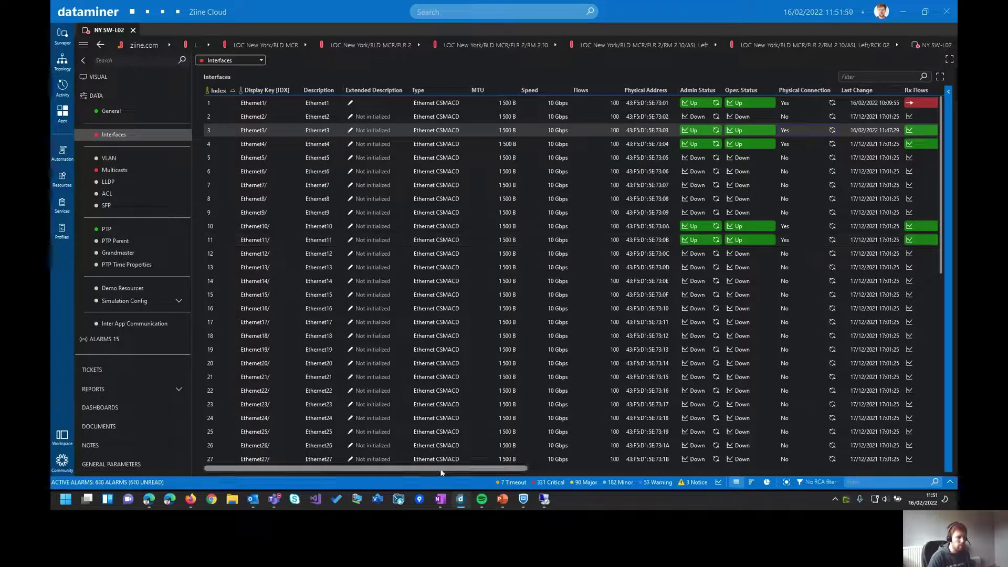
drag(455, 467, 685, 479)
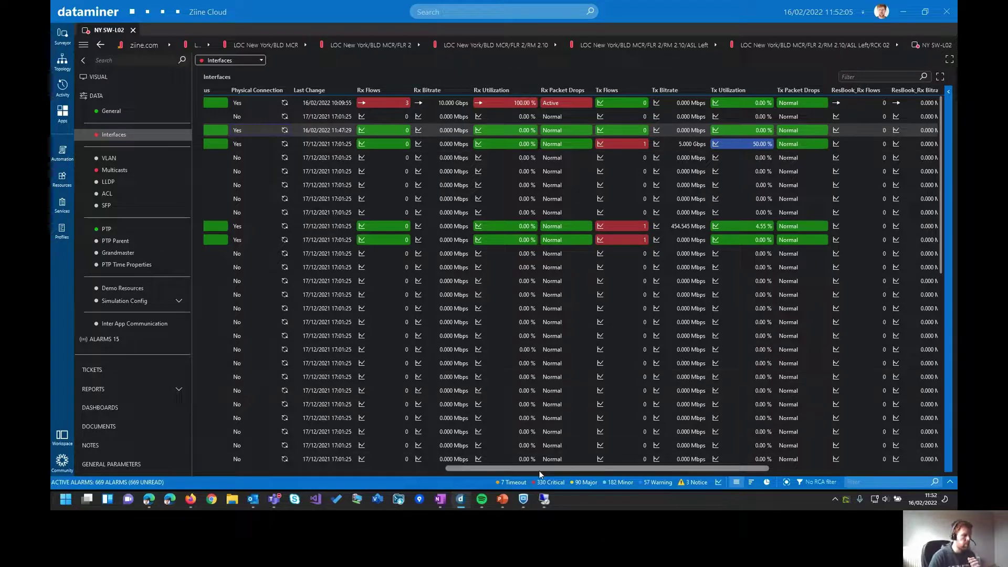
drag(540, 469, 338, 367)
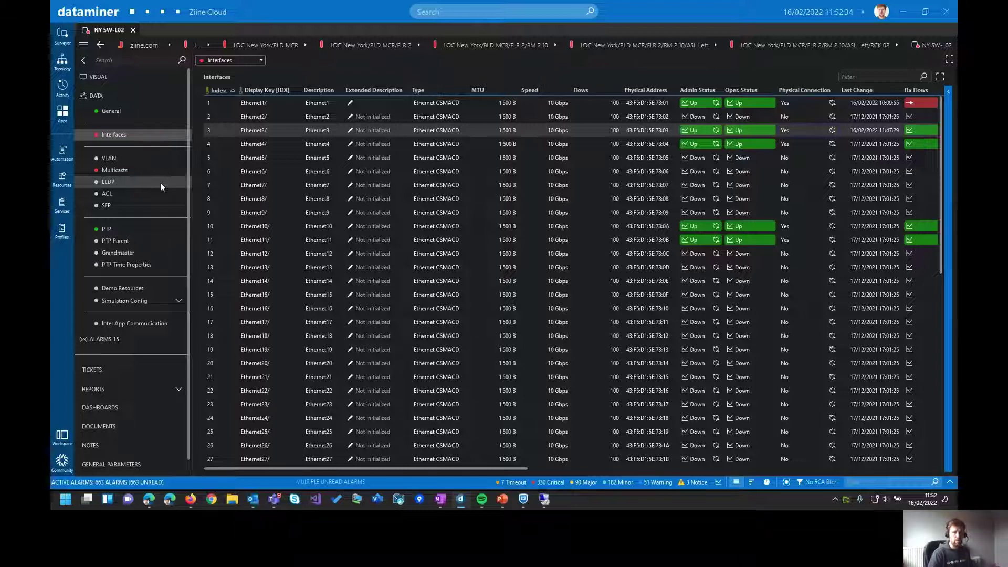
Review the LLDP remote connections and the external interface connections in the connectivity properties of NY SW-L02, leaving the properties unchanged
click(118, 182)
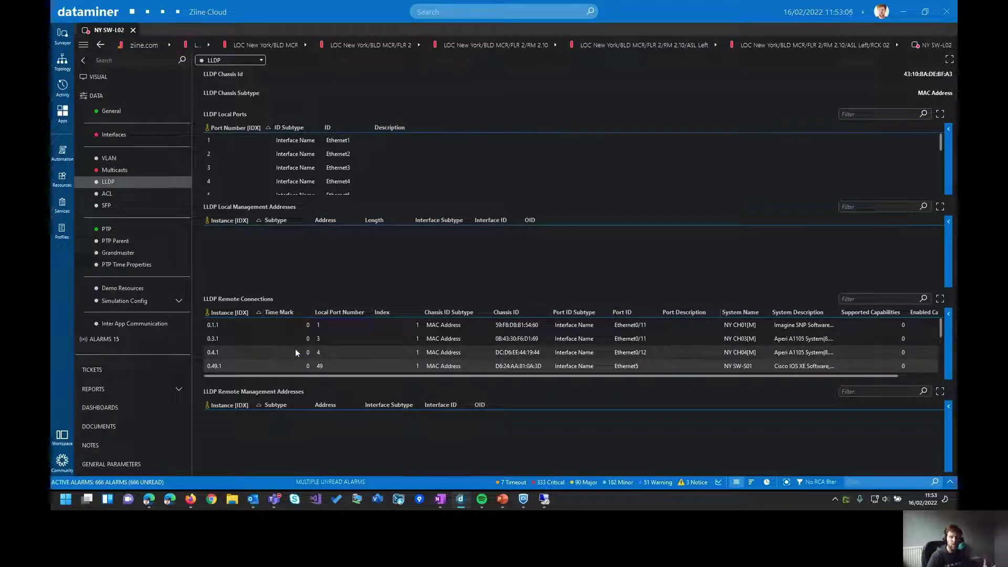
click(83, 45)
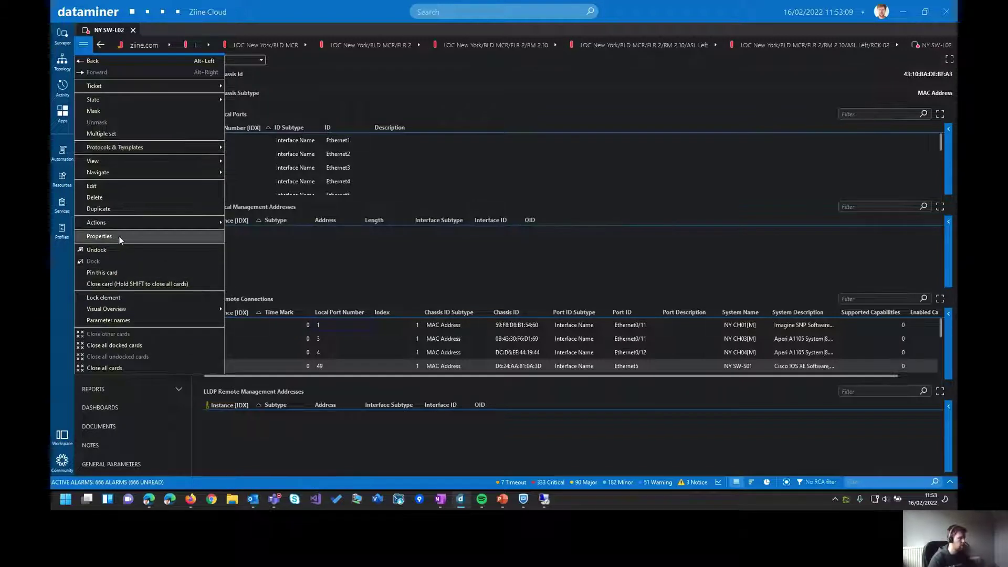
click(99, 237)
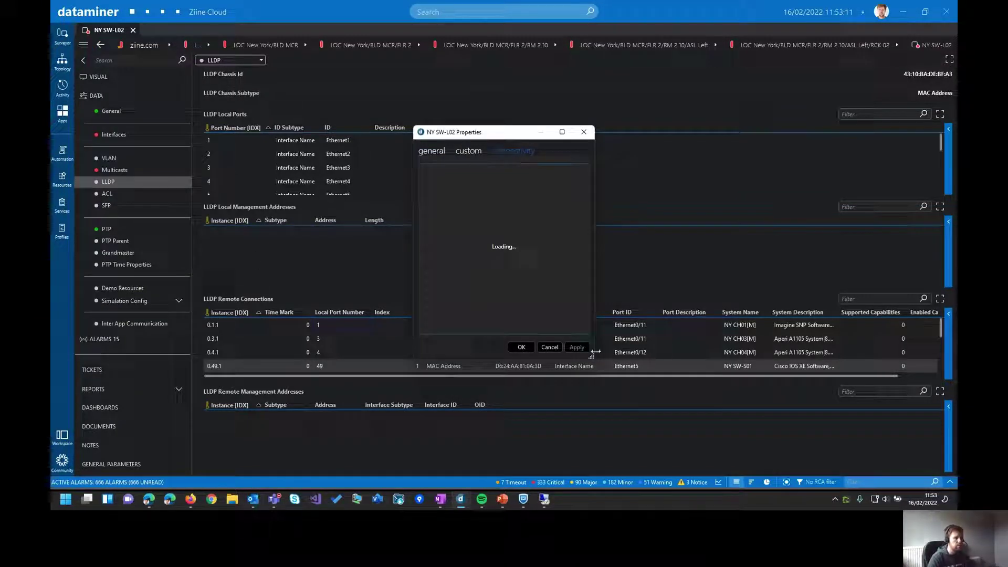
drag(595, 351, 861, 436)
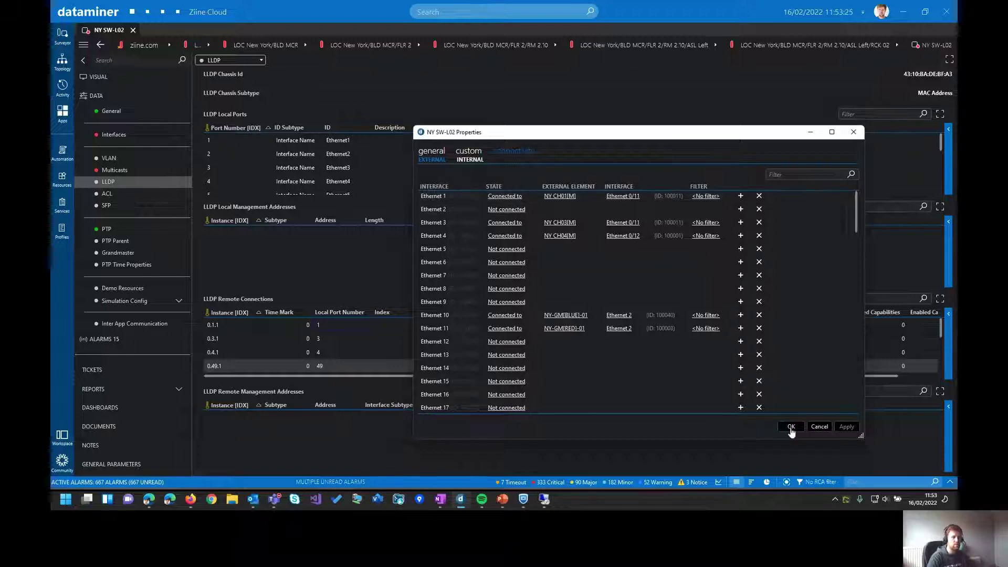
click(818, 426)
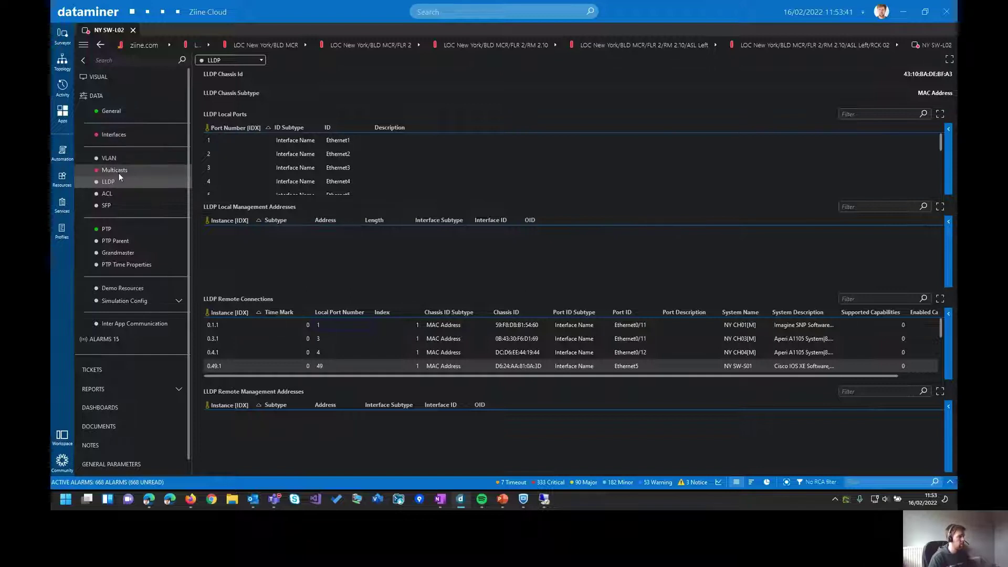
Review the General and Simulation Config data pages, and show the trend graph of the CPU Usage parameter
click(109, 112)
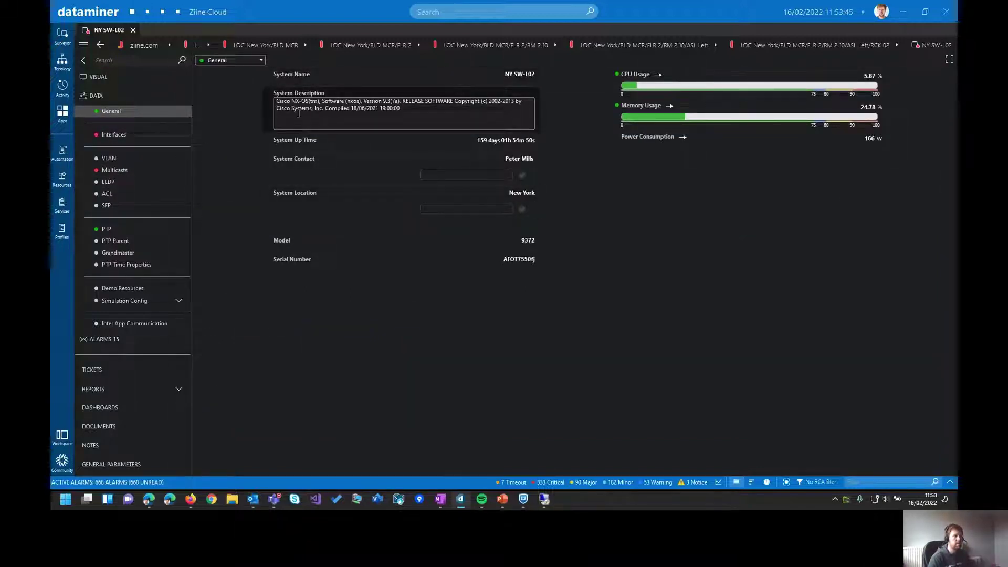
click(130, 302)
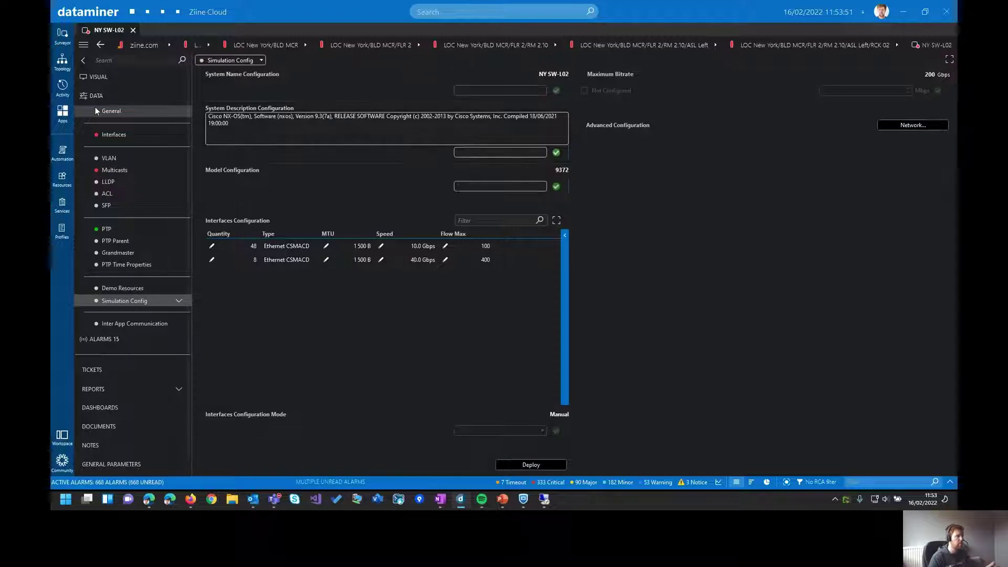
click(118, 113)
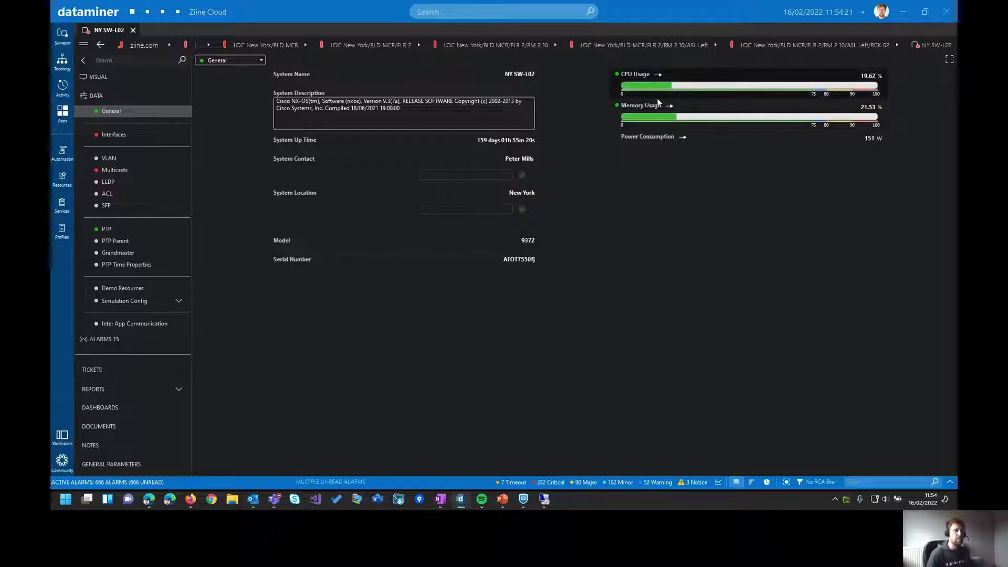
click(665, 86)
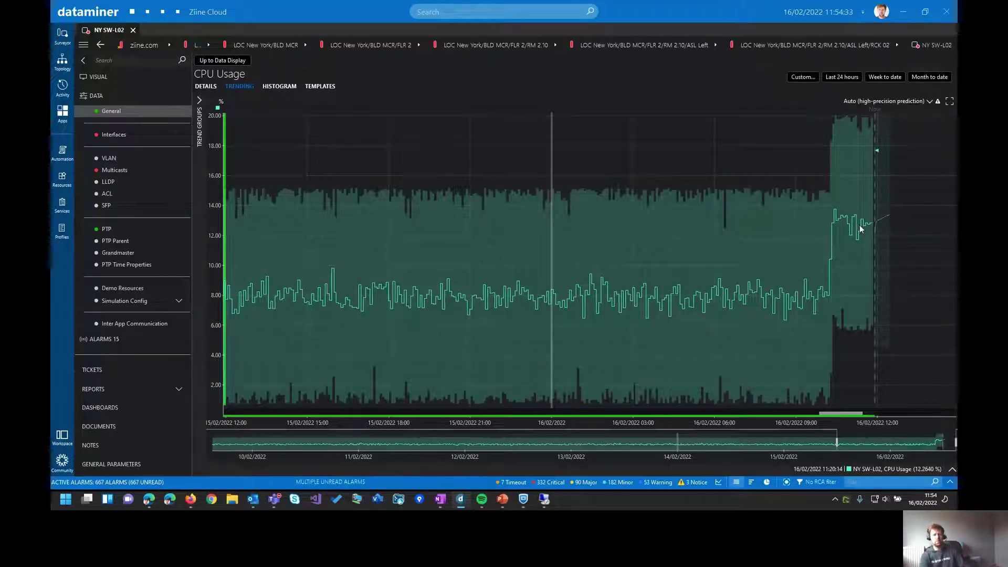
Show the trend graph of the Memory Usage parameter and return to the General data page
click(223, 60)
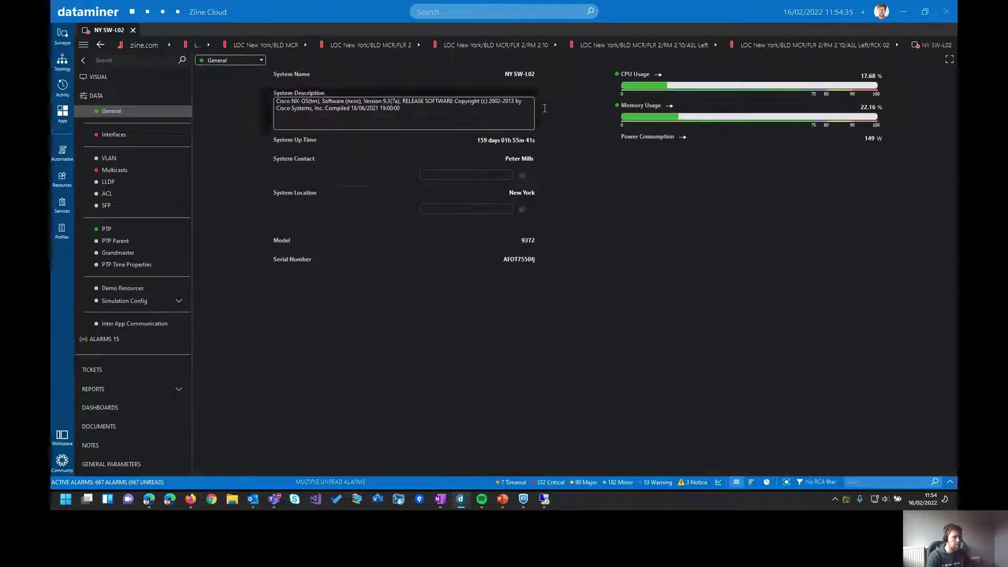
click(669, 106)
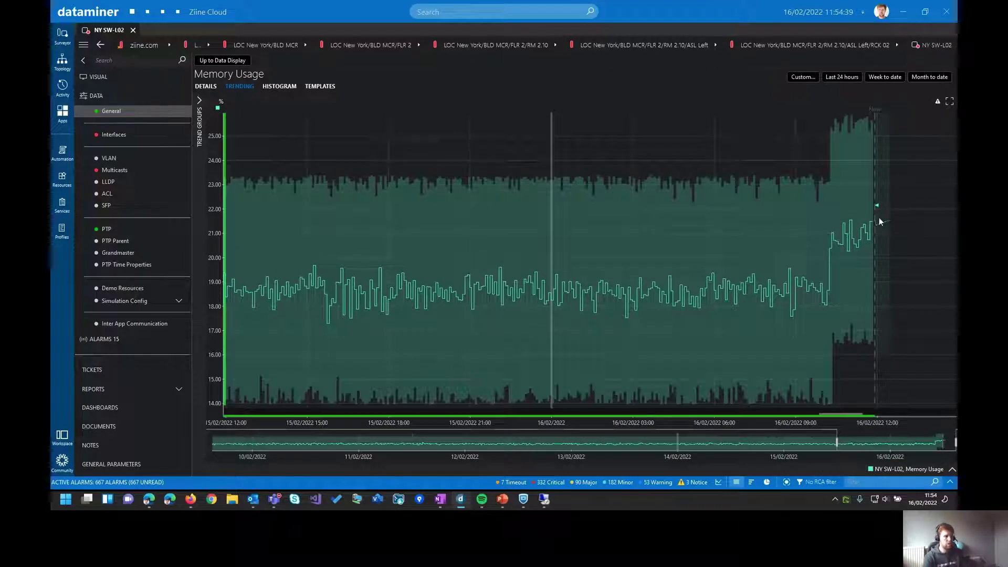
click(223, 60)
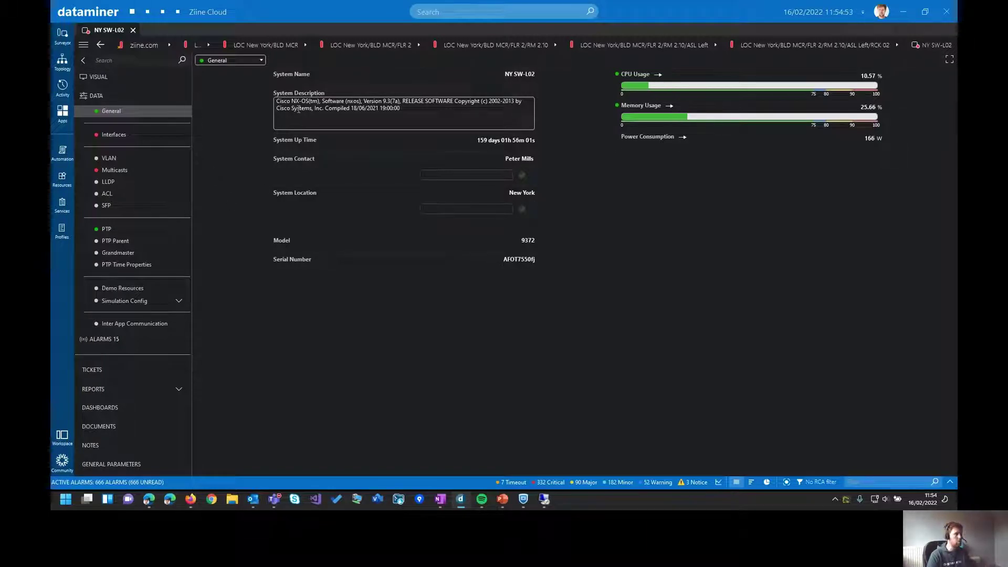
Review the Energy Expected Consumption and Energy Peak Consumption custom properties of NY SW-L02, and show the trend graph of the Power Consumption parameter
click(82, 45)
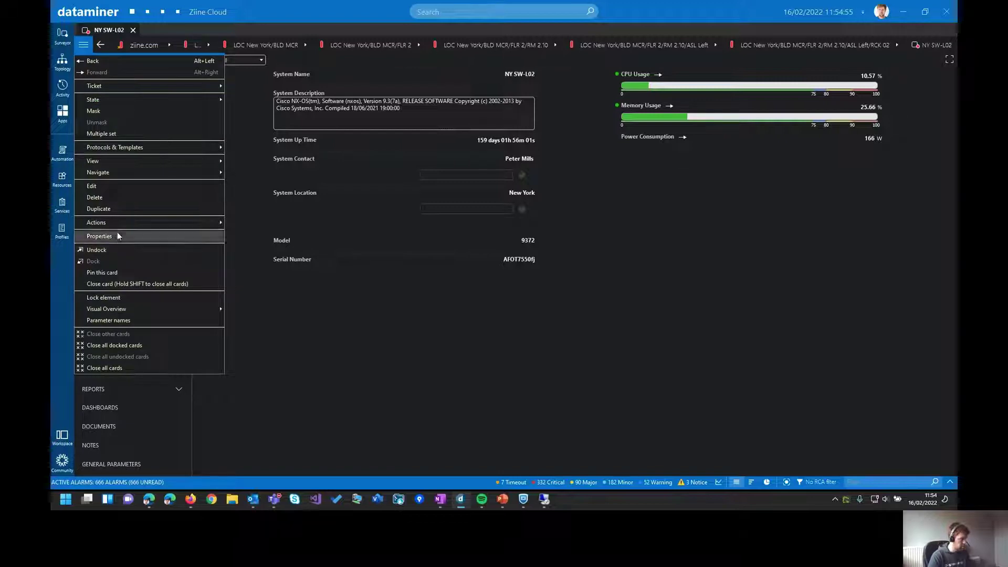
click(100, 236)
click(513, 151)
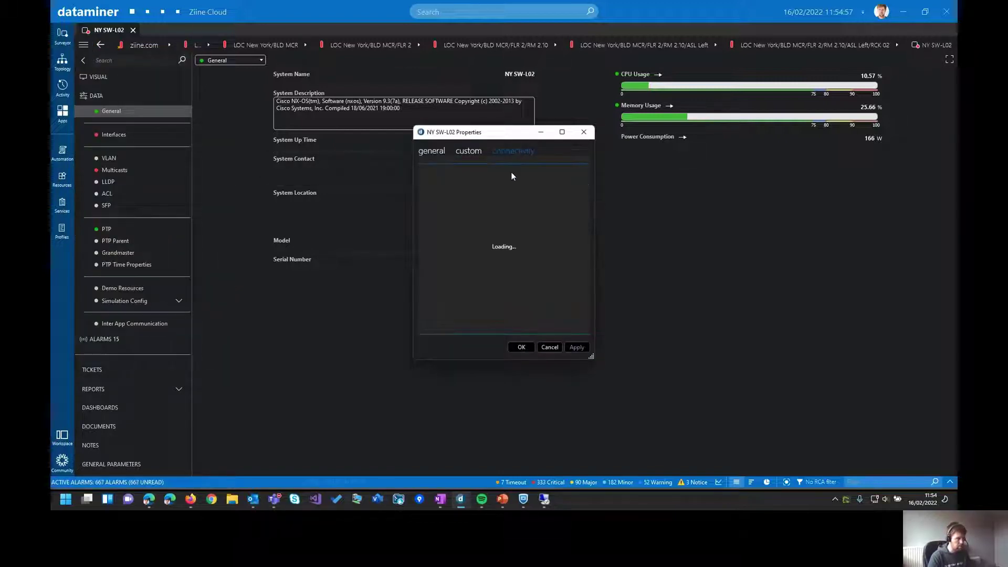
click(468, 152)
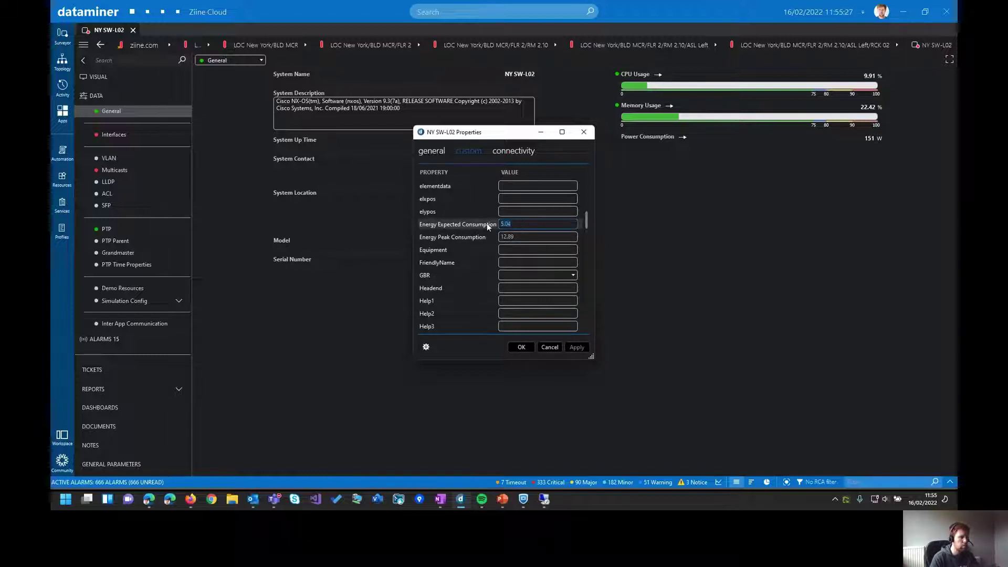
double_click(518, 222)
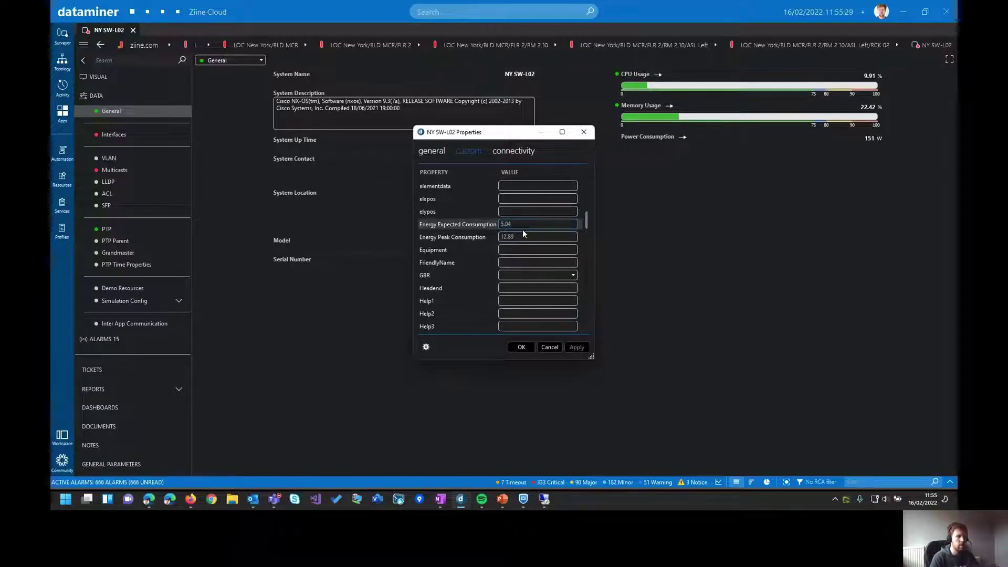
click(531, 228)
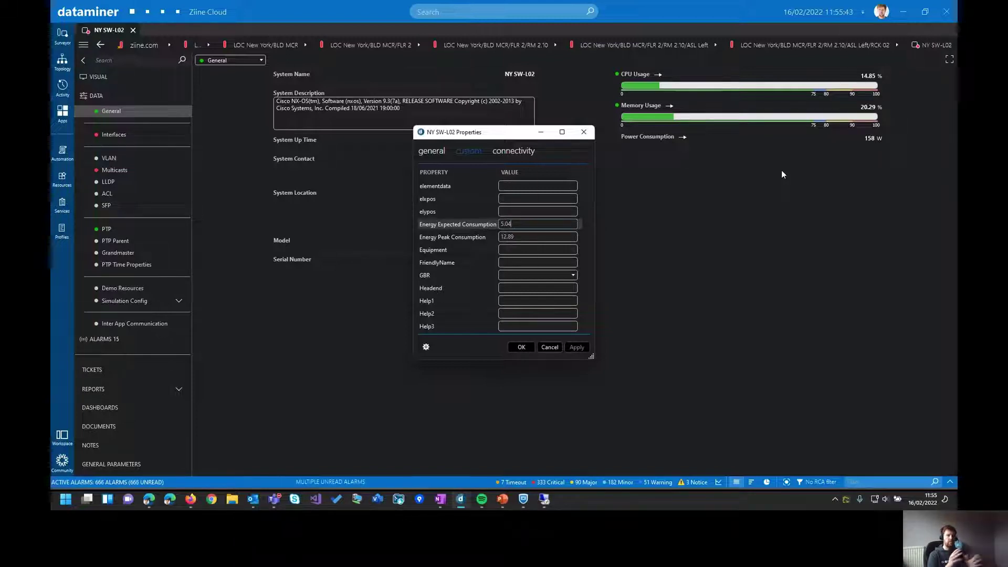
key(Return)
click(682, 139)
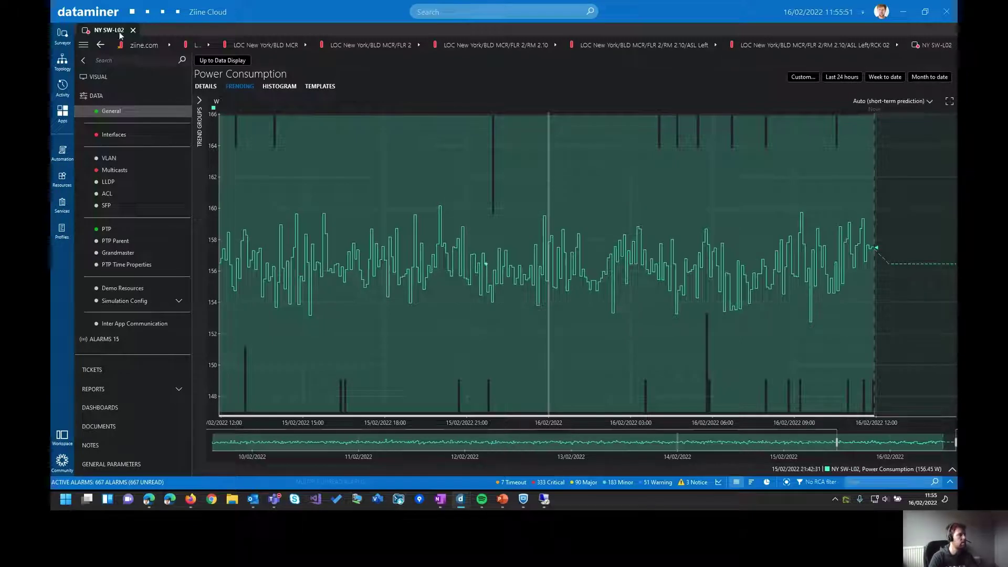
click(225, 62)
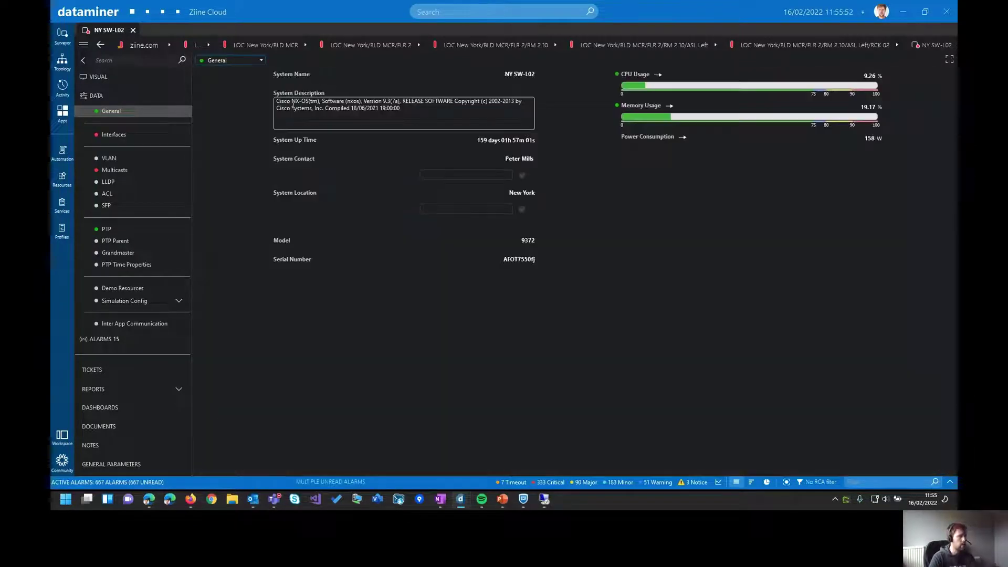
Review the clock settings on the PTP data page and open the Demo Resources data page
click(107, 229)
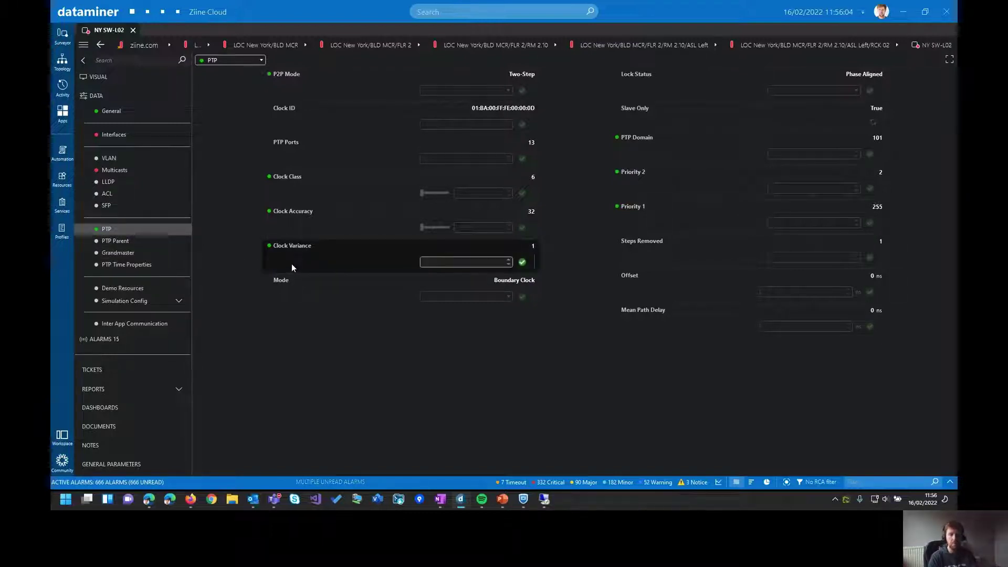
mouse_move(282, 265)
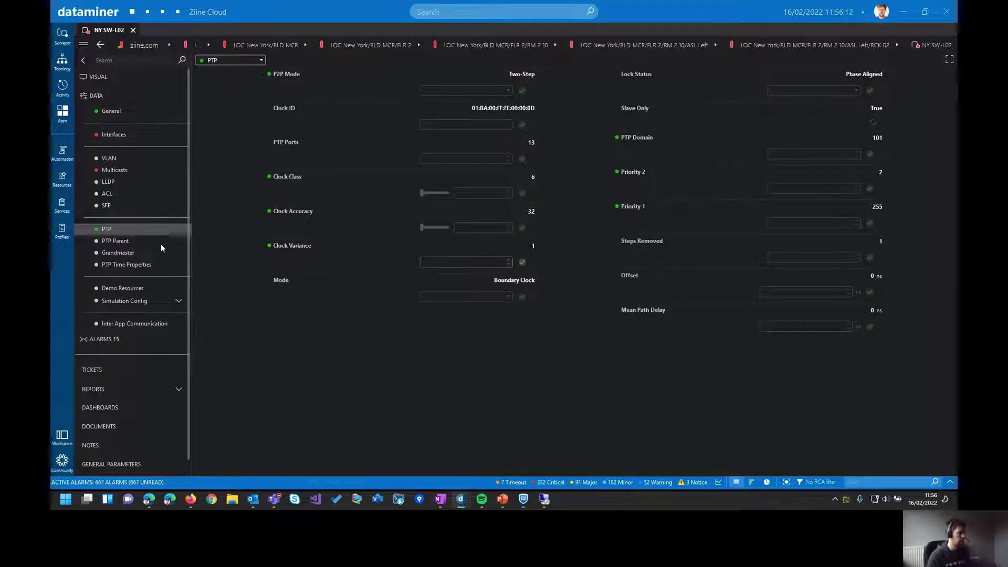
click(130, 289)
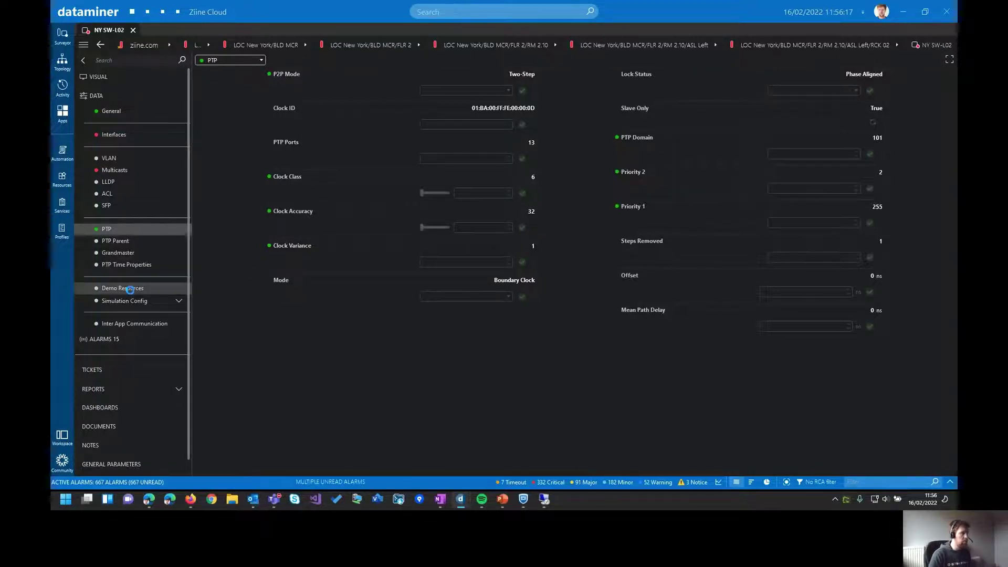